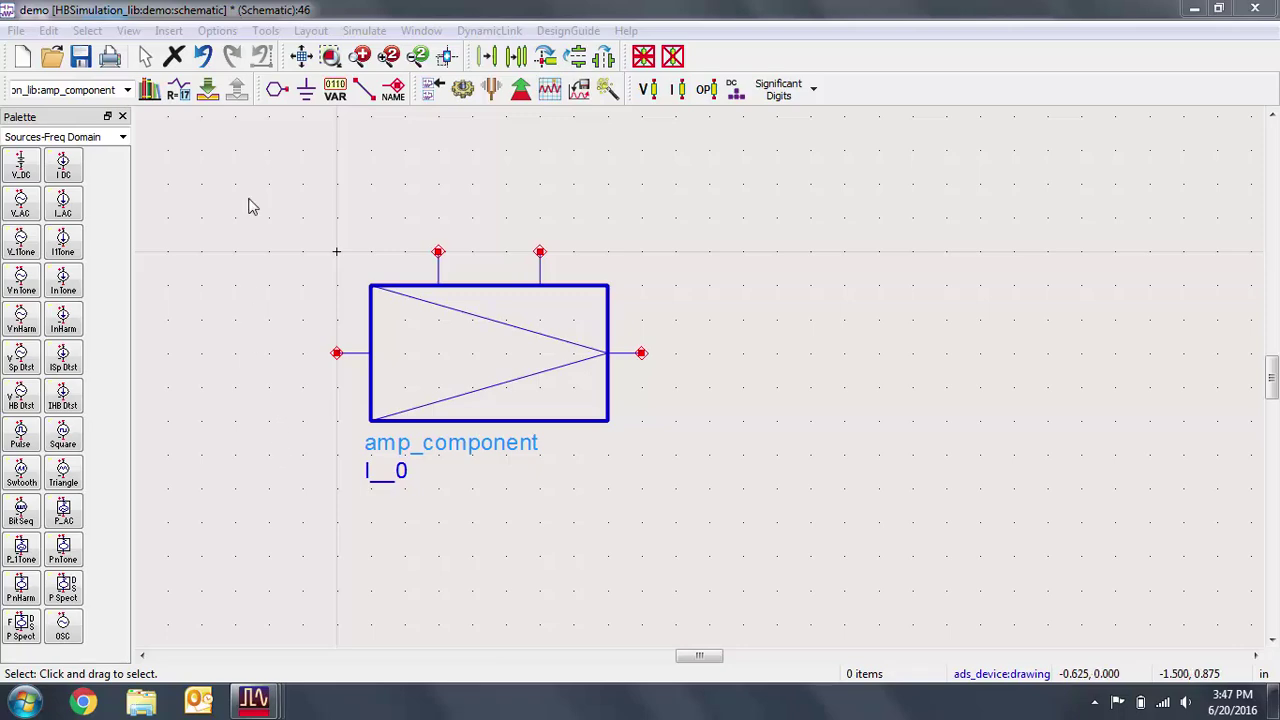
# Push into amp_component to inspect its internal transistor schematic.
pyautogui.click(212, 98)
pyautogui.click(420, 354)
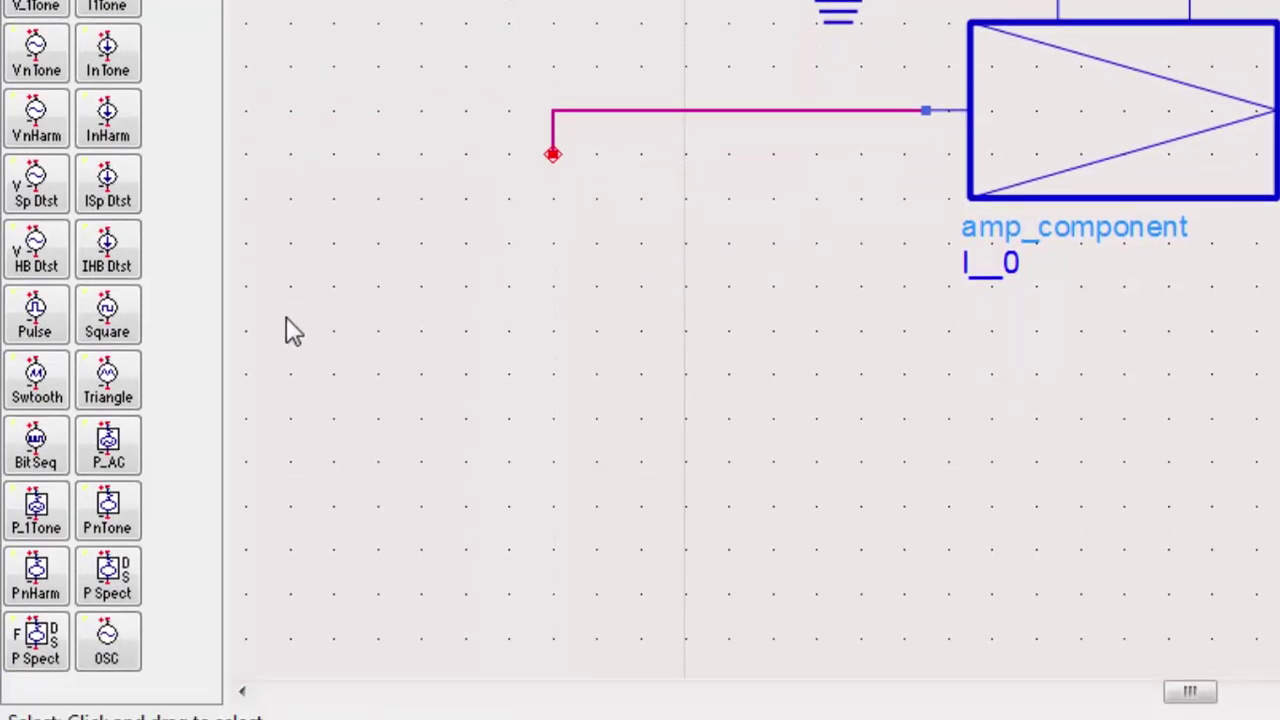
# Place a grounded P_1Tone source at the input wire's end and set its Freq to 2 GHz.
pyautogui.click(40, 505)
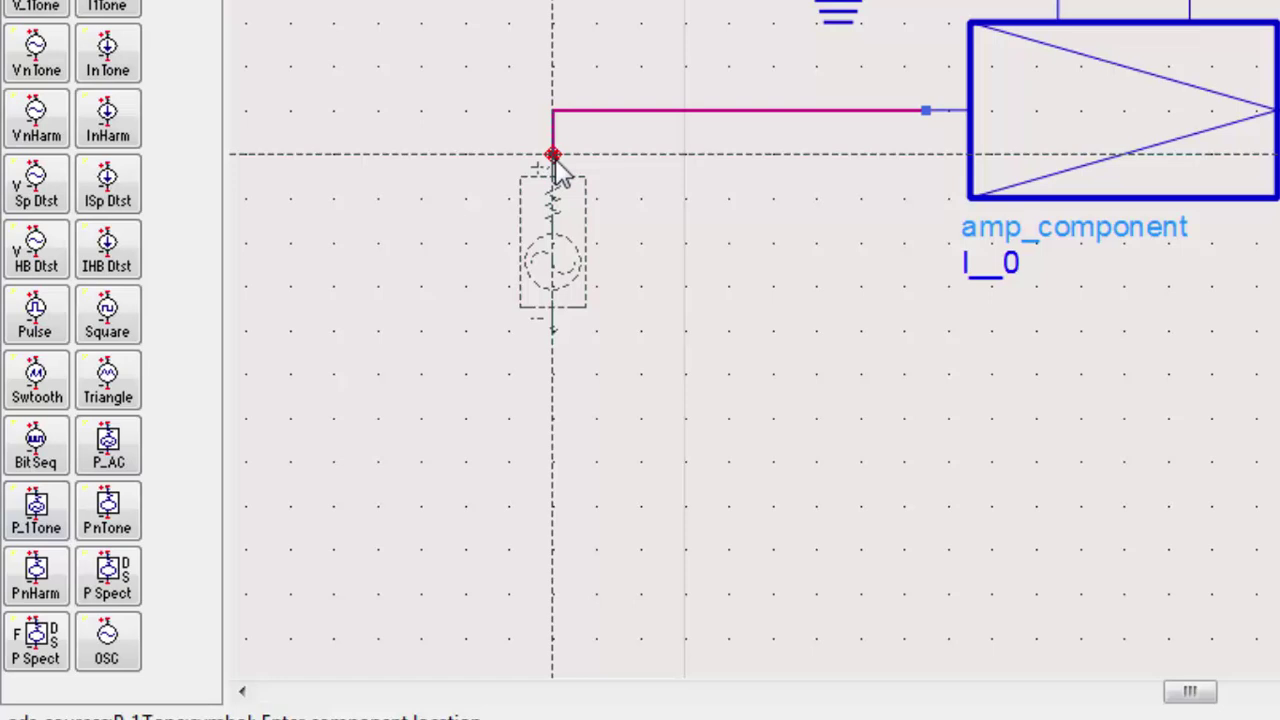
pyautogui.click(554, 158)
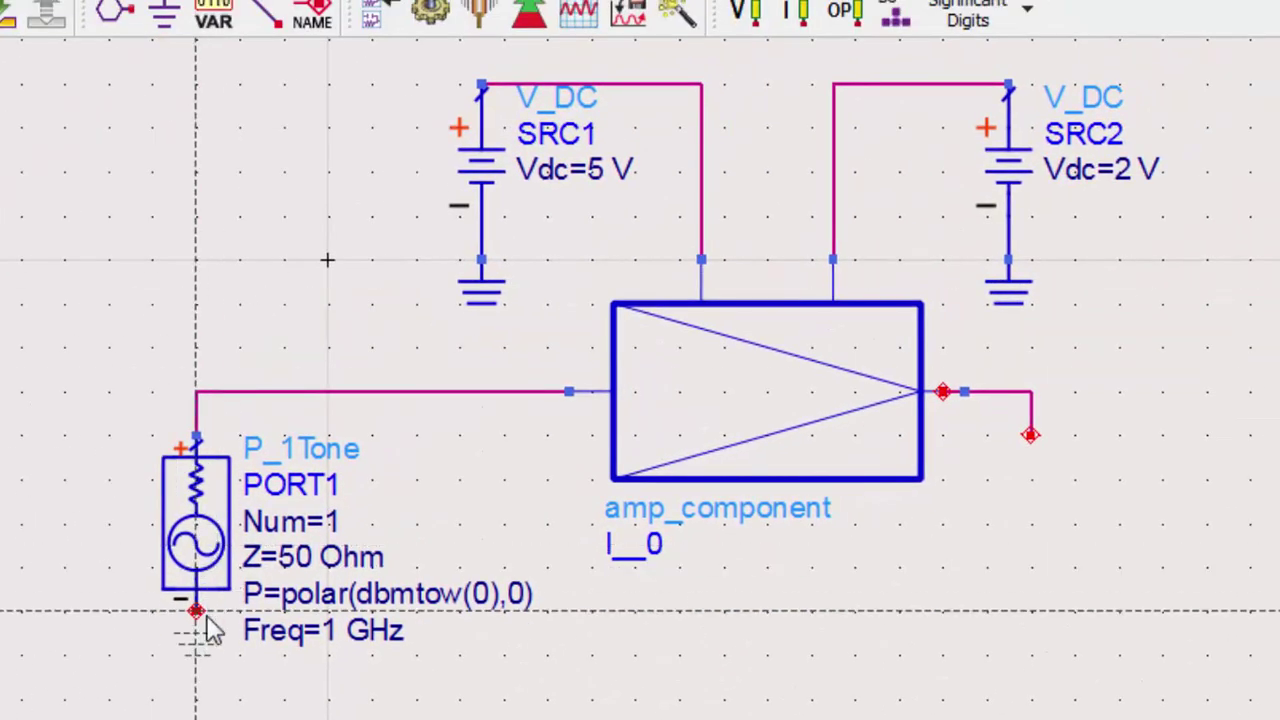
pyautogui.click(208, 628)
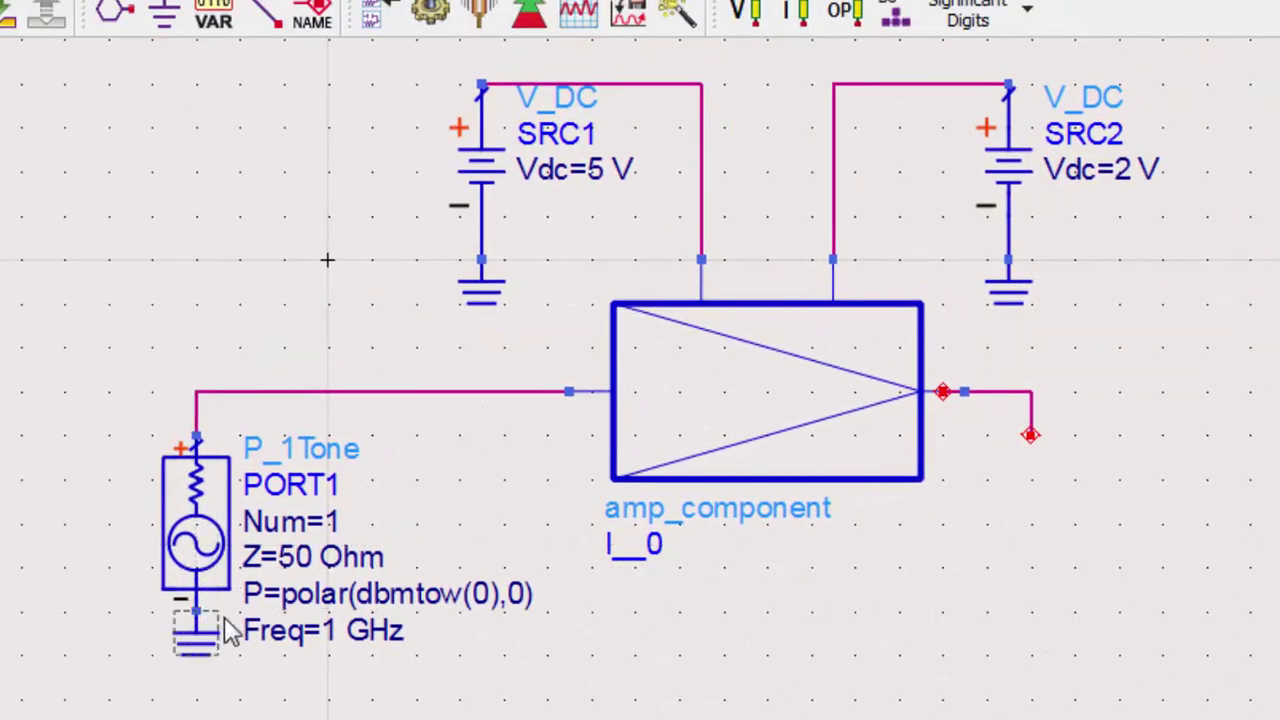
pyautogui.press('Escape')
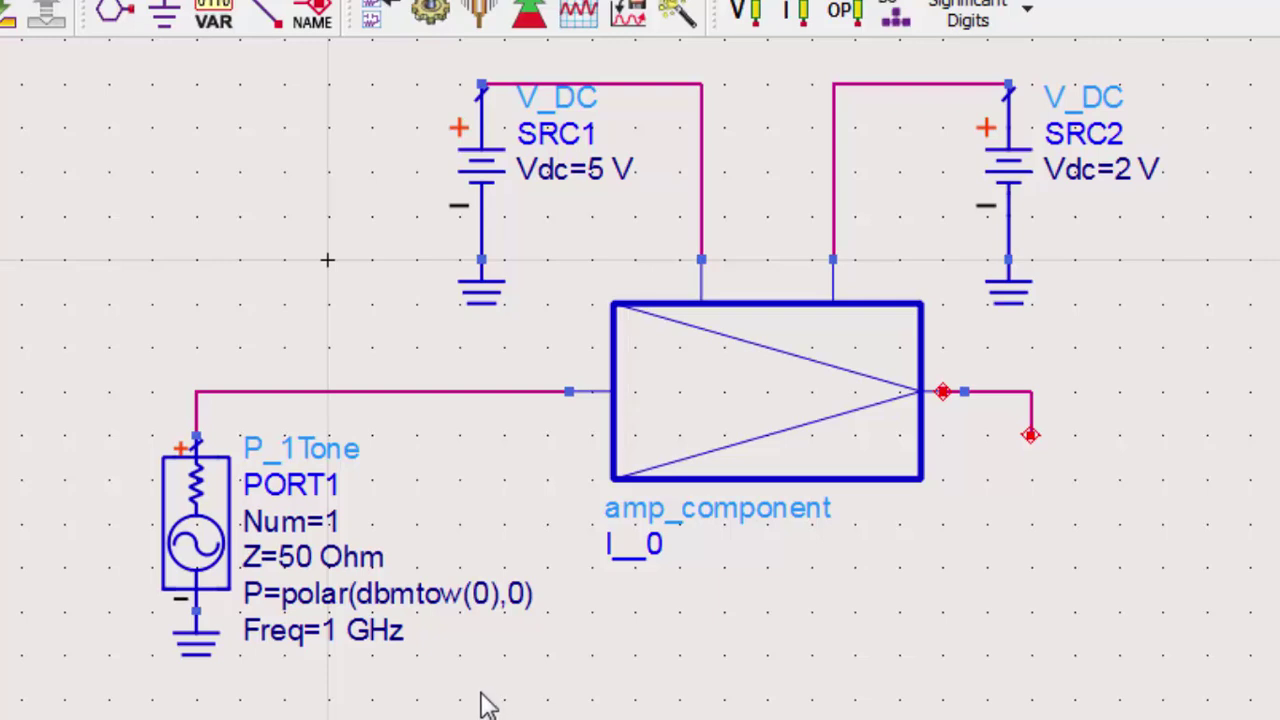
pyautogui.doubleClick(329, 632)
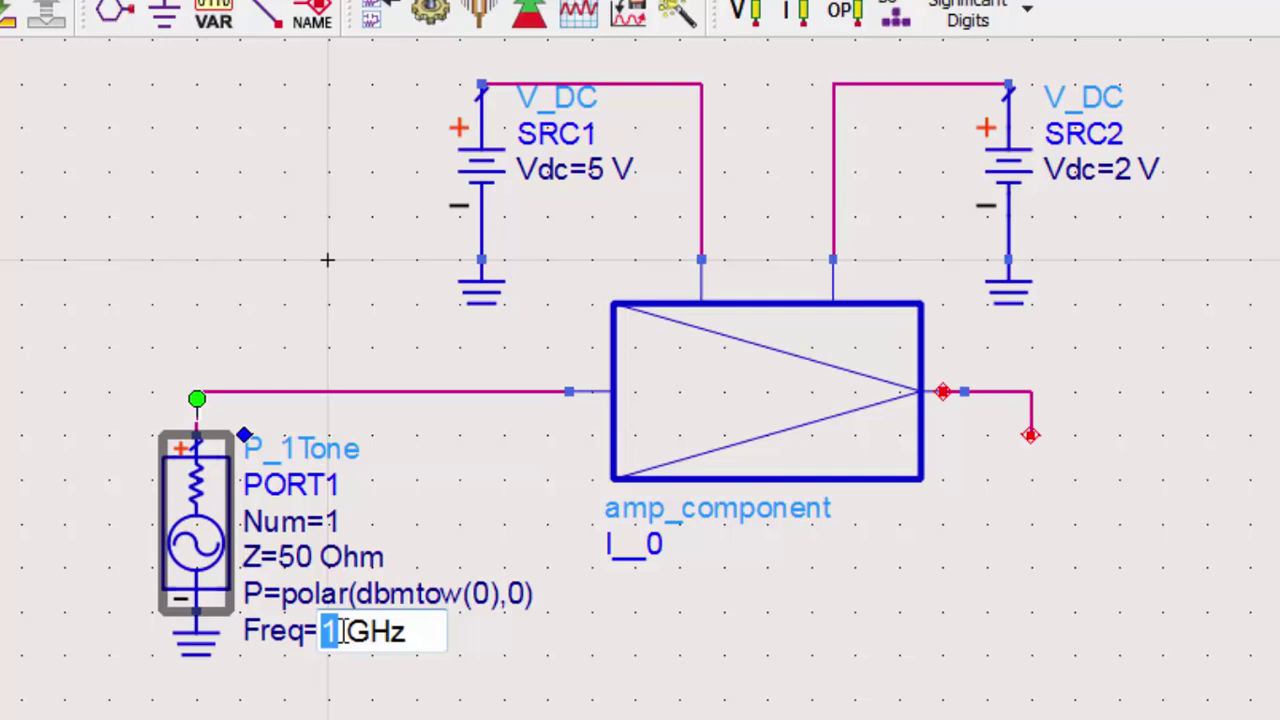
pyautogui.write('2')
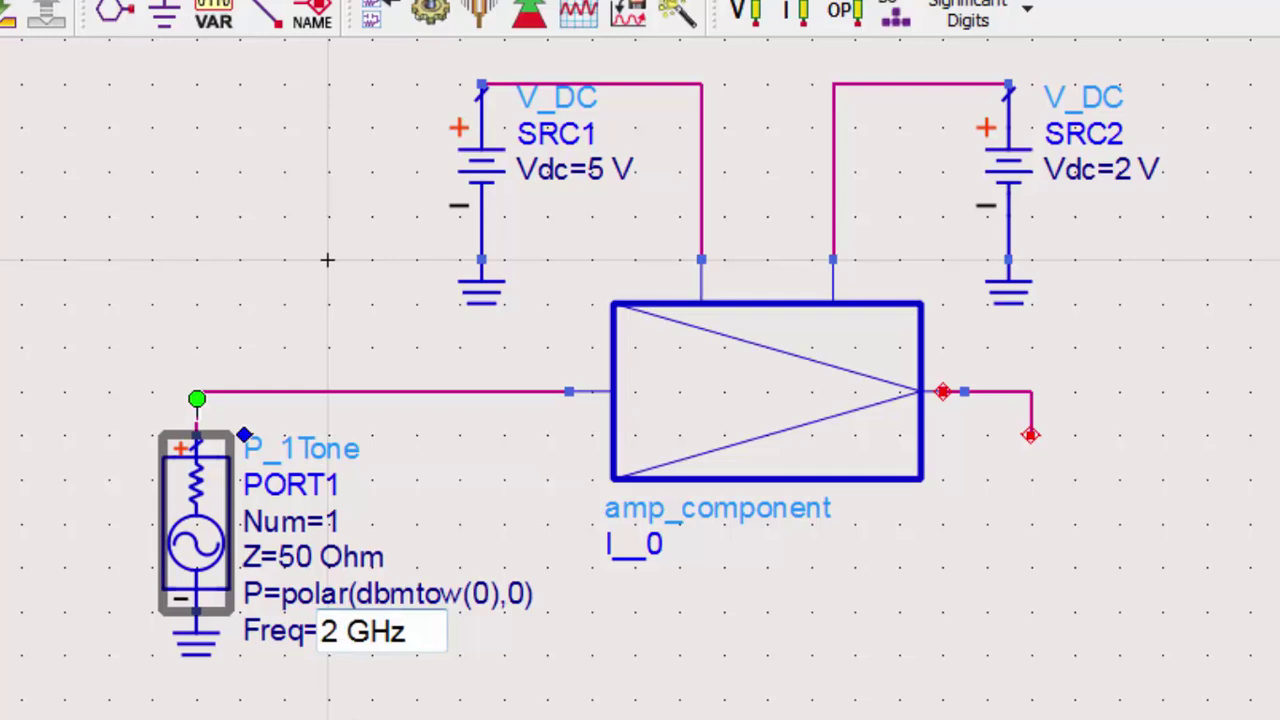
pyautogui.click(327, 260)
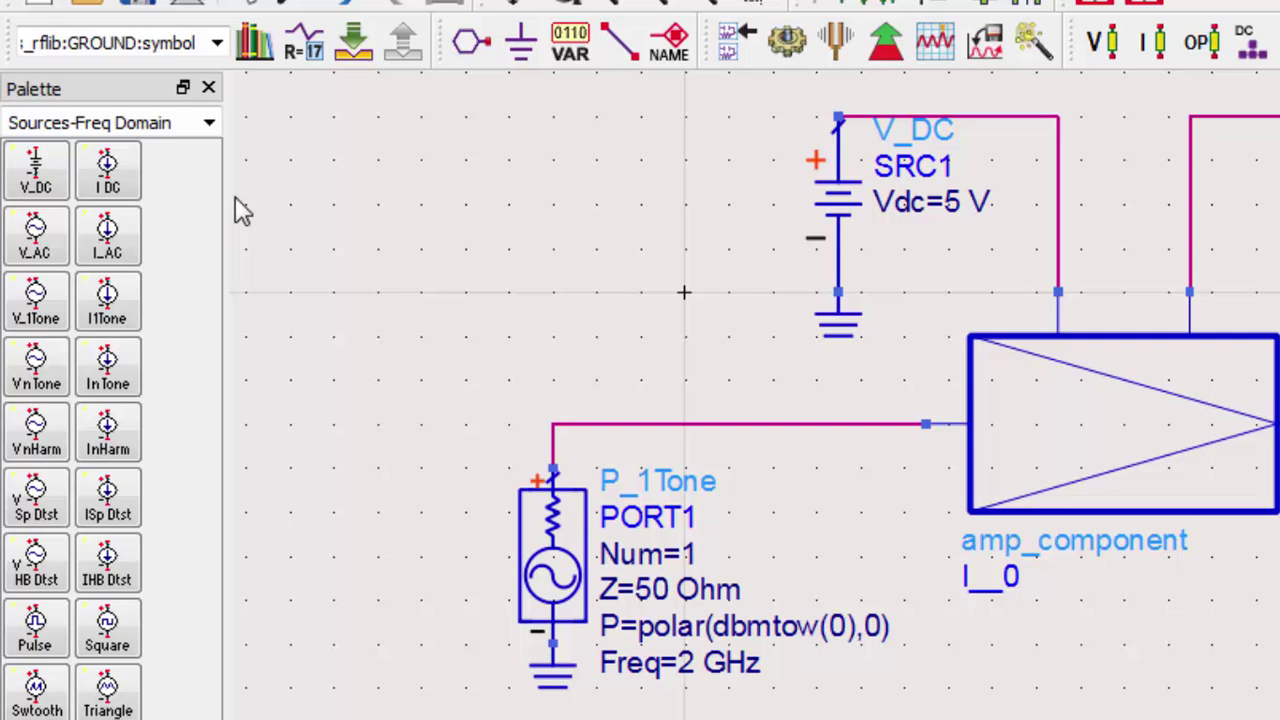
# Load the amplifier output with a Term2 termination grounded at its lower pin.
pyautogui.click(209, 122)
pyautogui.click(195, 190)
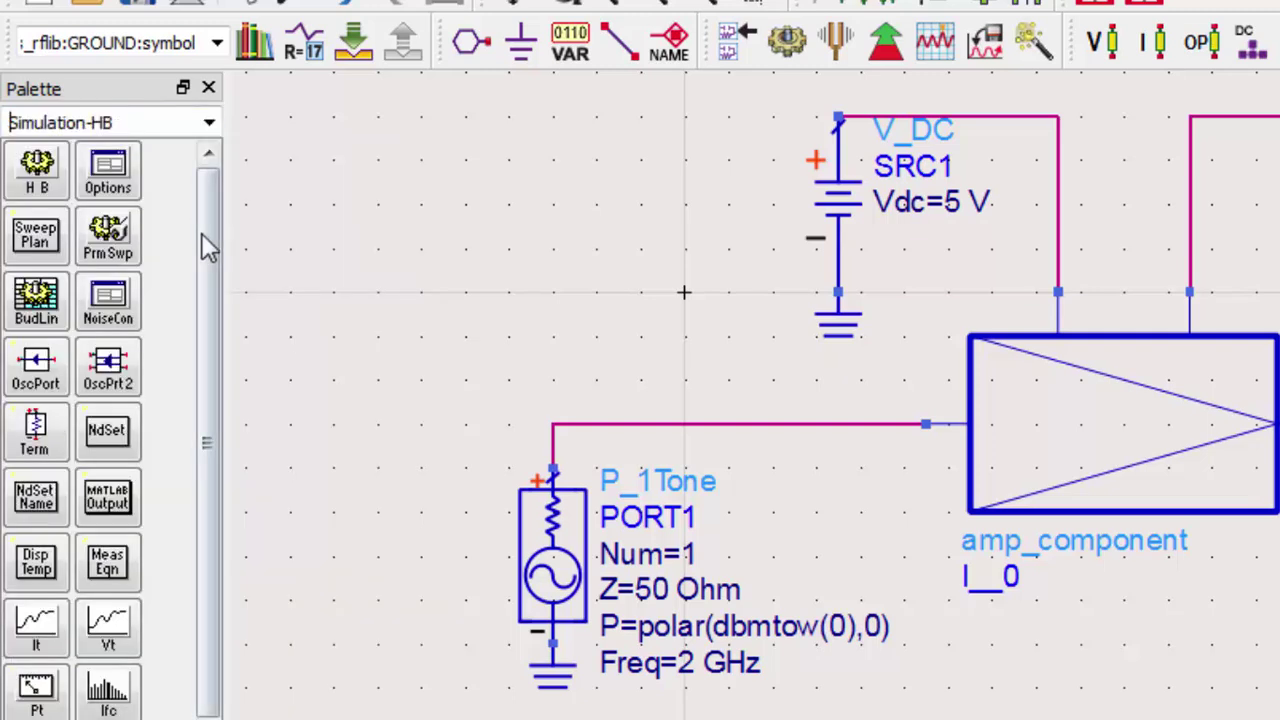
pyautogui.click(35, 430)
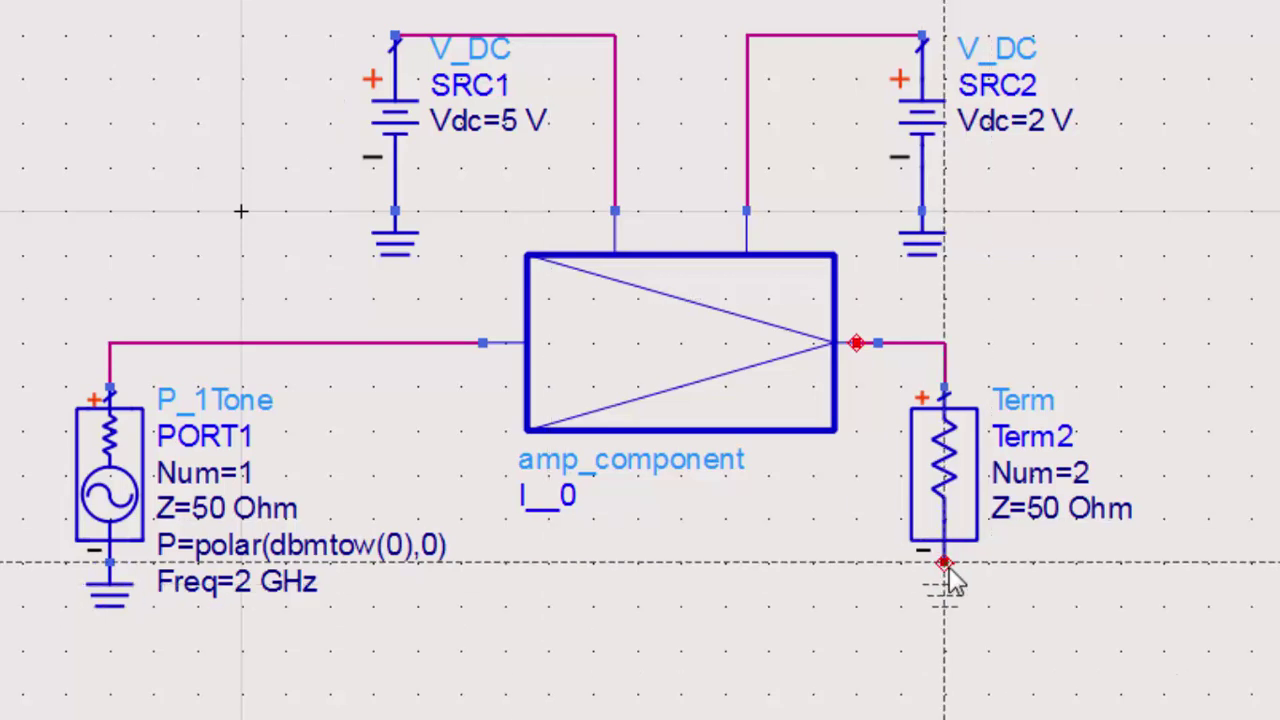
pyautogui.hotkey('ctrl', 'g')
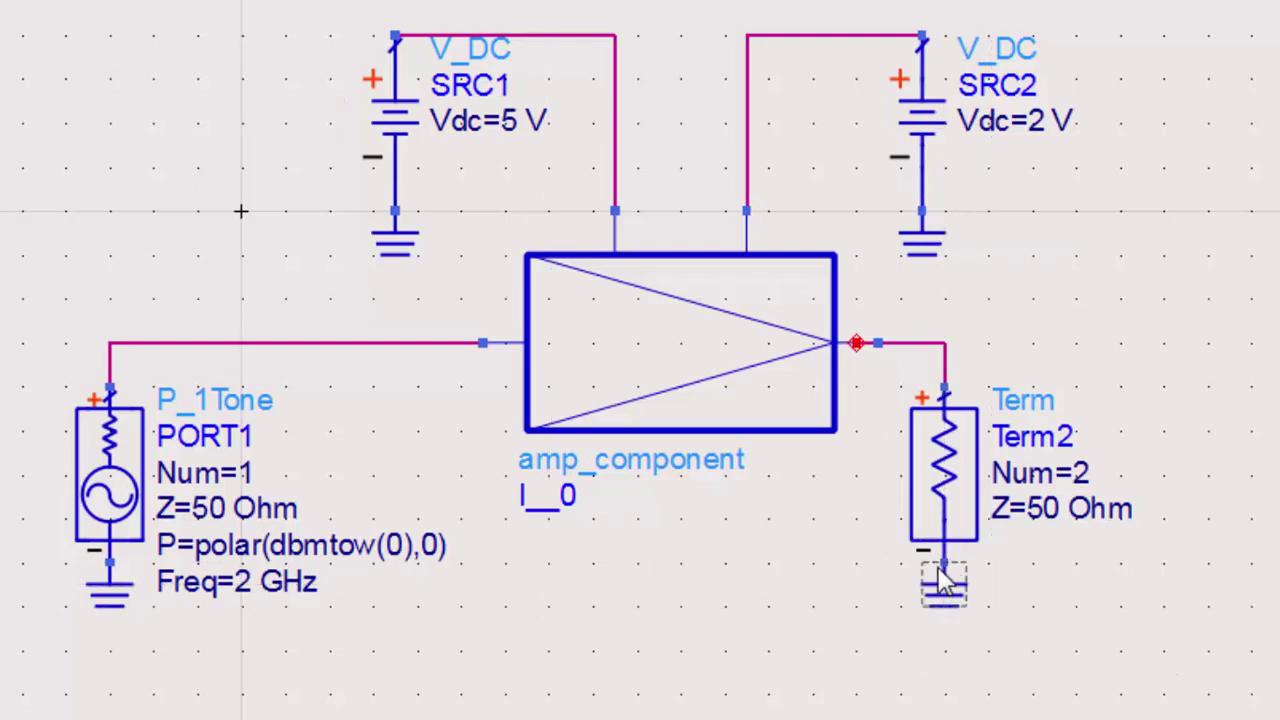
pyautogui.click(945, 580)
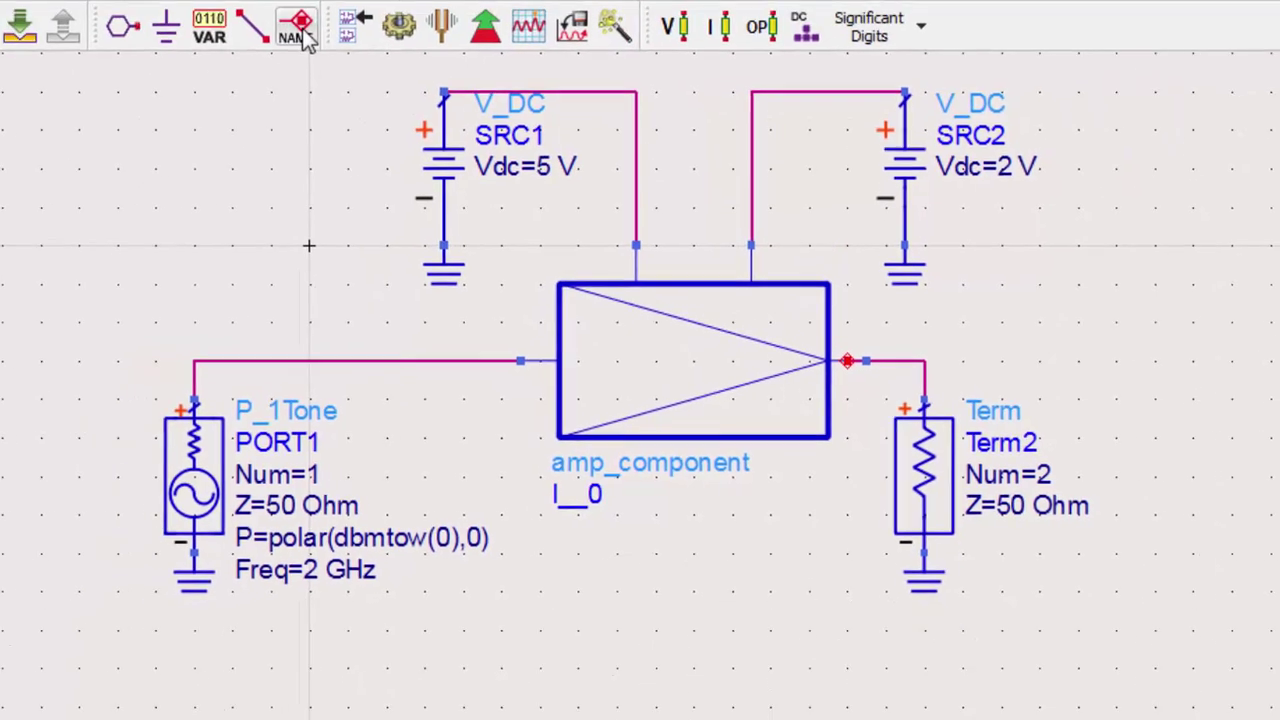
# Label the output wire 'vout'.
pyautogui.click(305, 38)
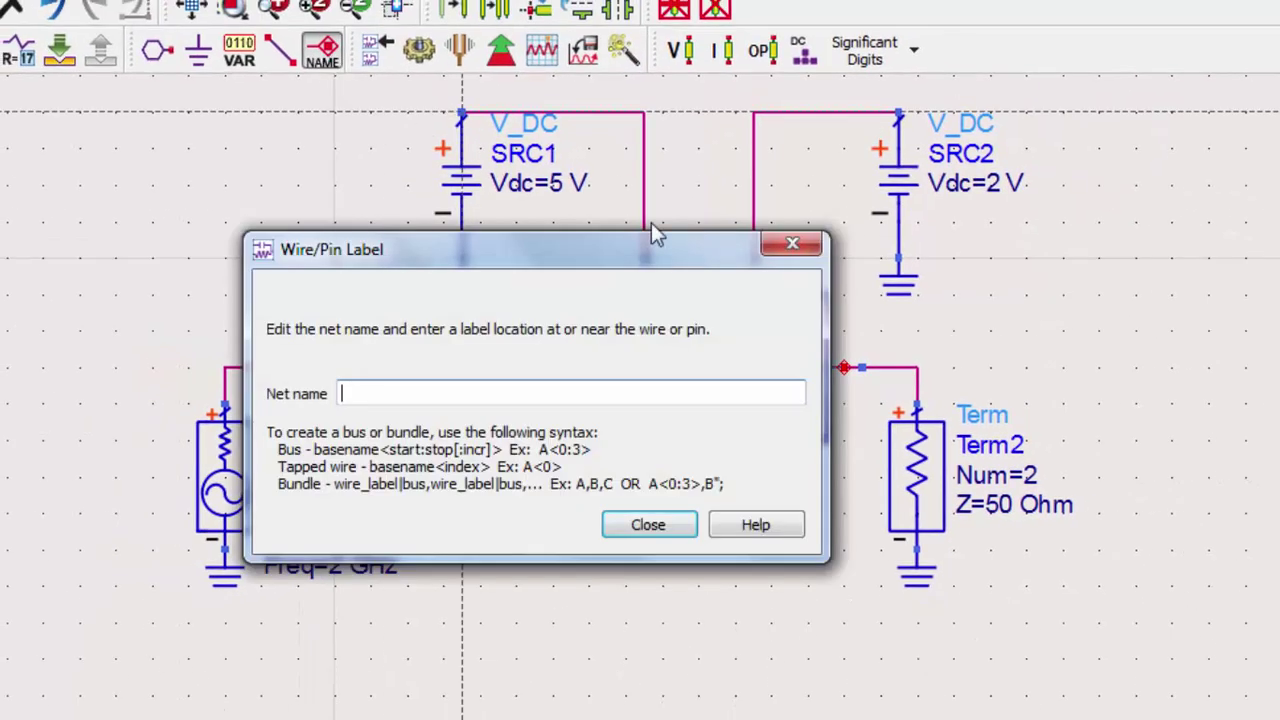
pyautogui.write('vout')
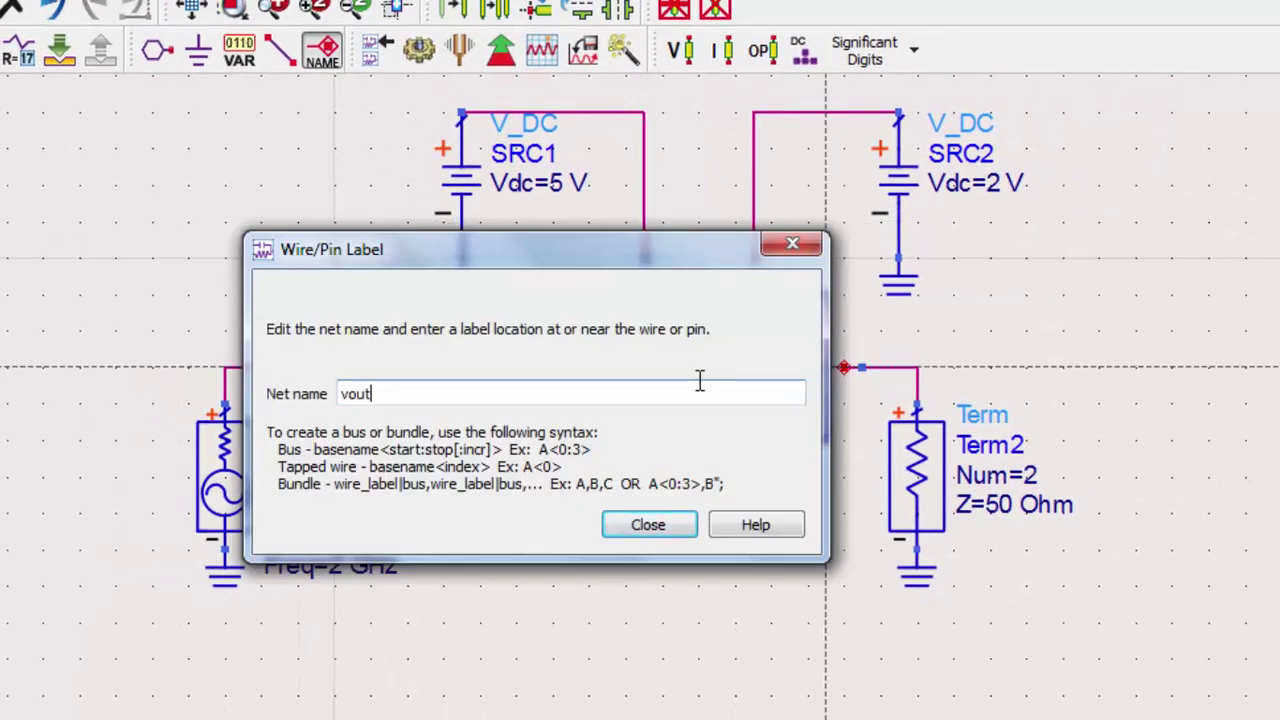
pyautogui.click(858, 367)
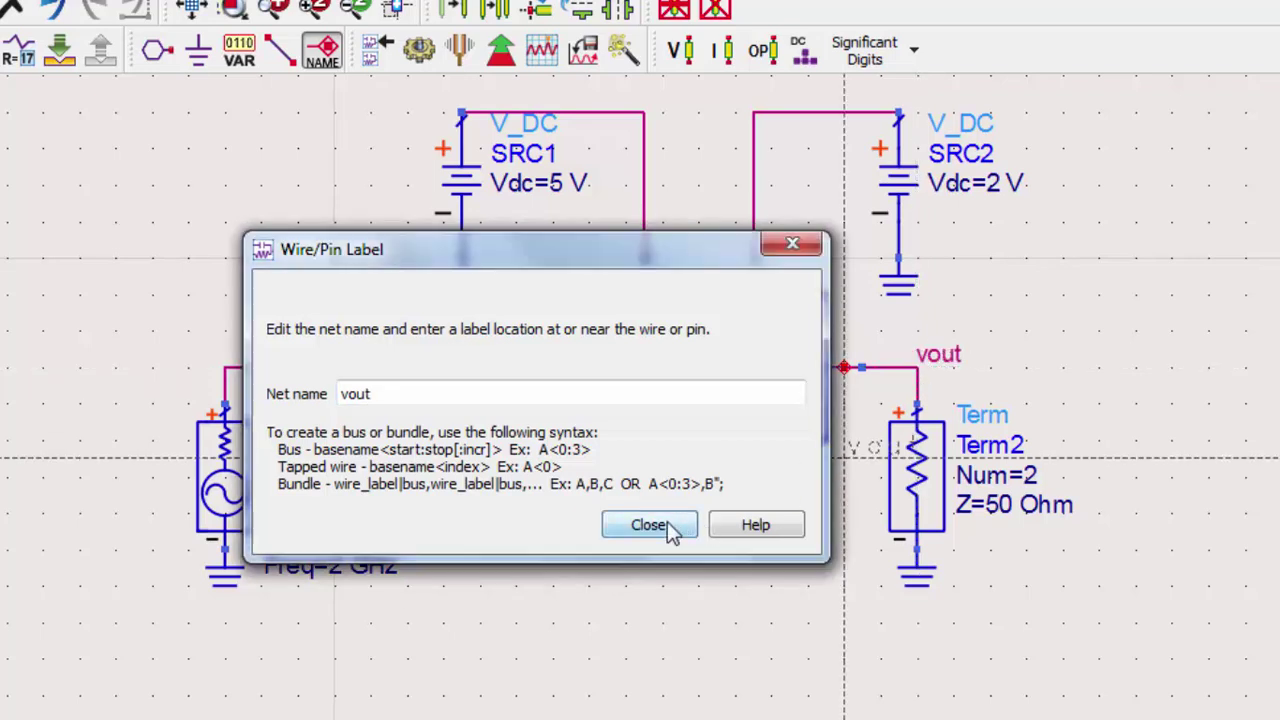
pyautogui.click(664, 525)
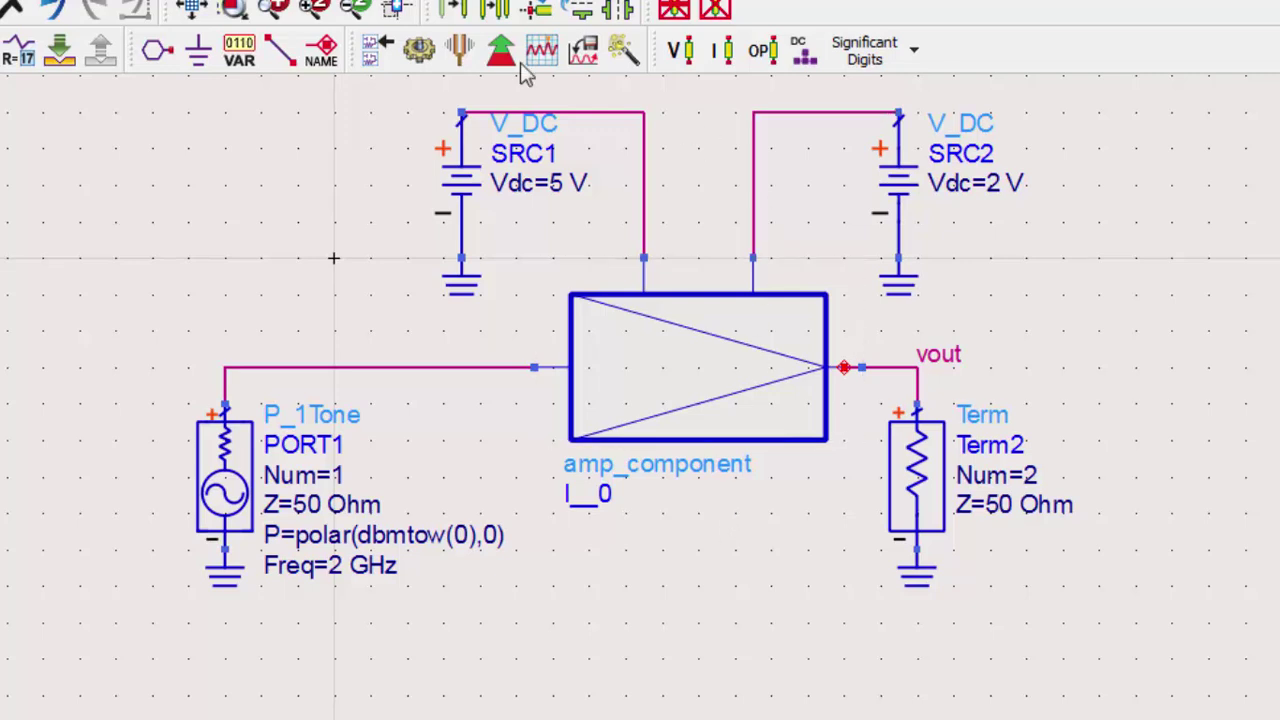
# Place a VAR1 block right of the circuit and define variable pin with value -10.
pyautogui.click(1133, 349)
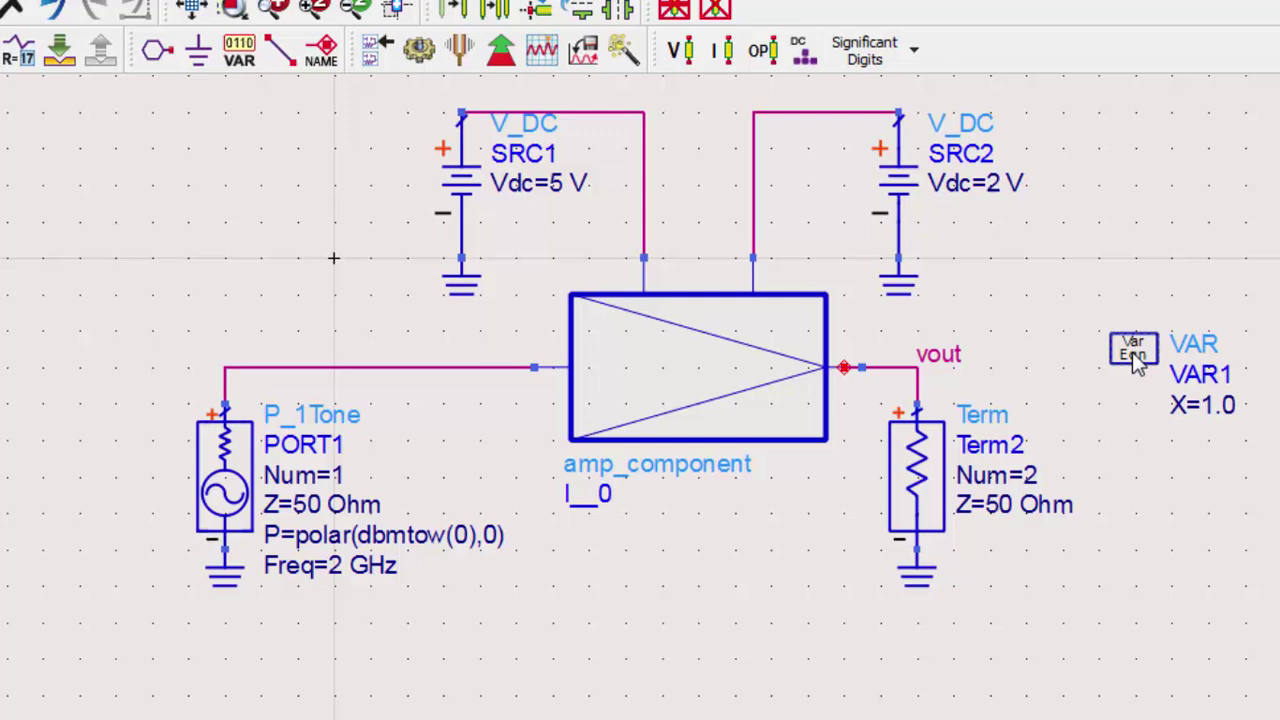
pyautogui.doubleClick(1135, 362)
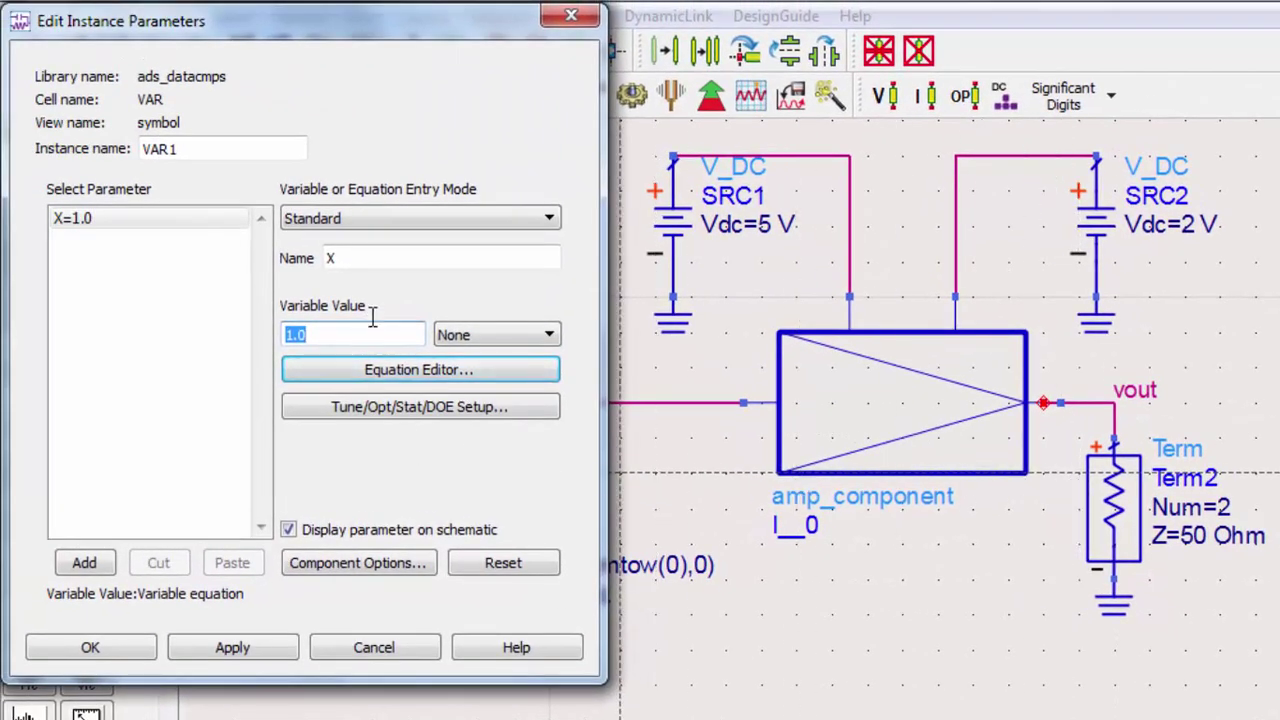
pyautogui.moveTo(380, 262); pyautogui.dragTo(300, 272)
pyautogui.write('pin')
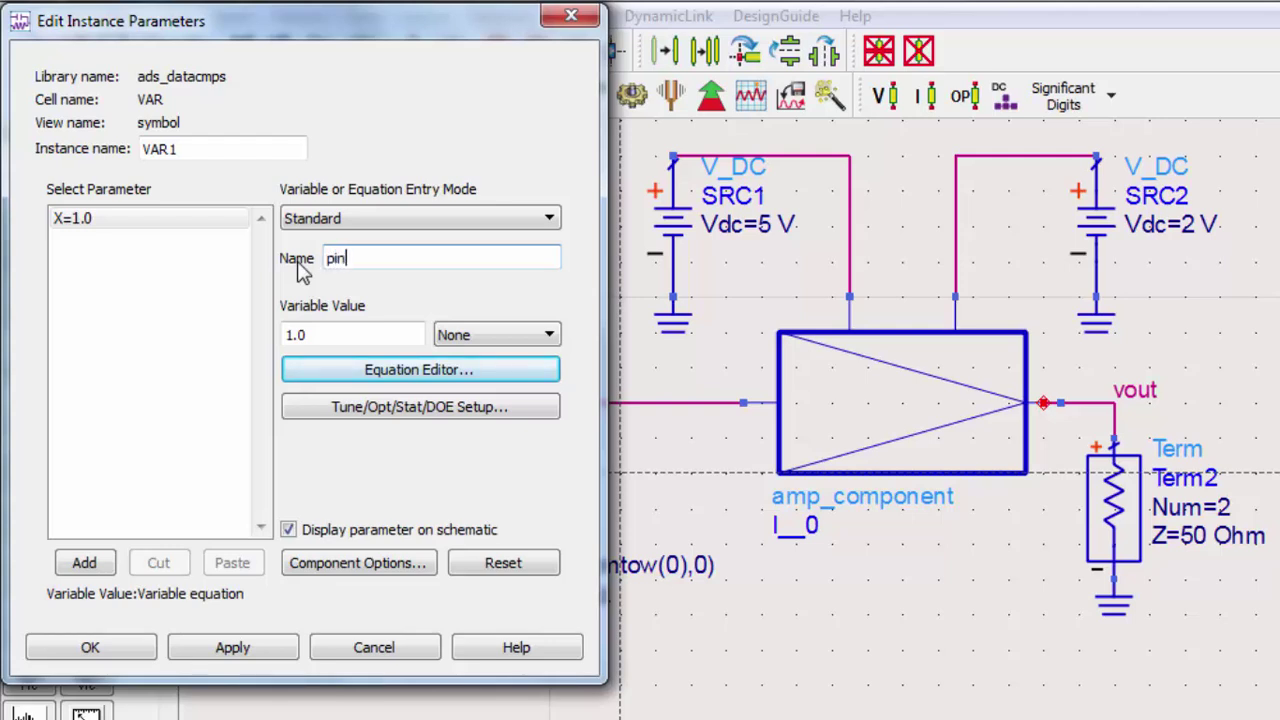
pyautogui.moveTo(375, 334); pyautogui.dragTo(240, 335)
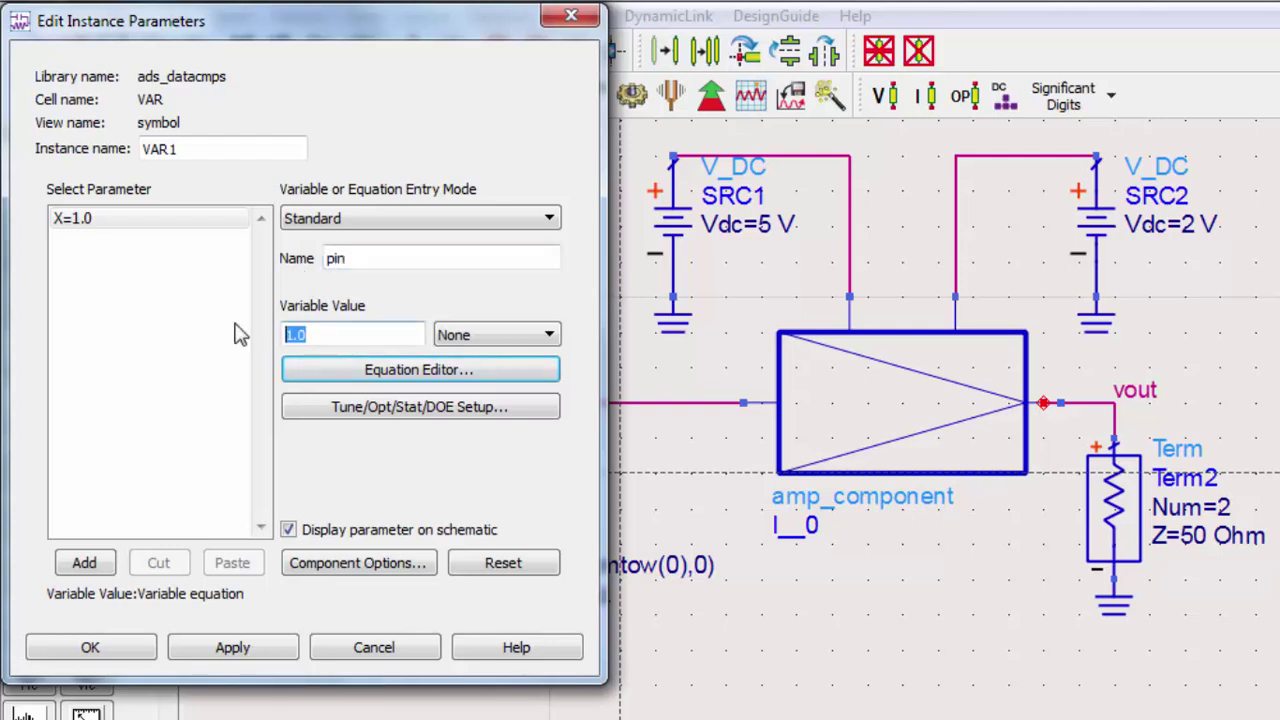
pyautogui.write('-10')
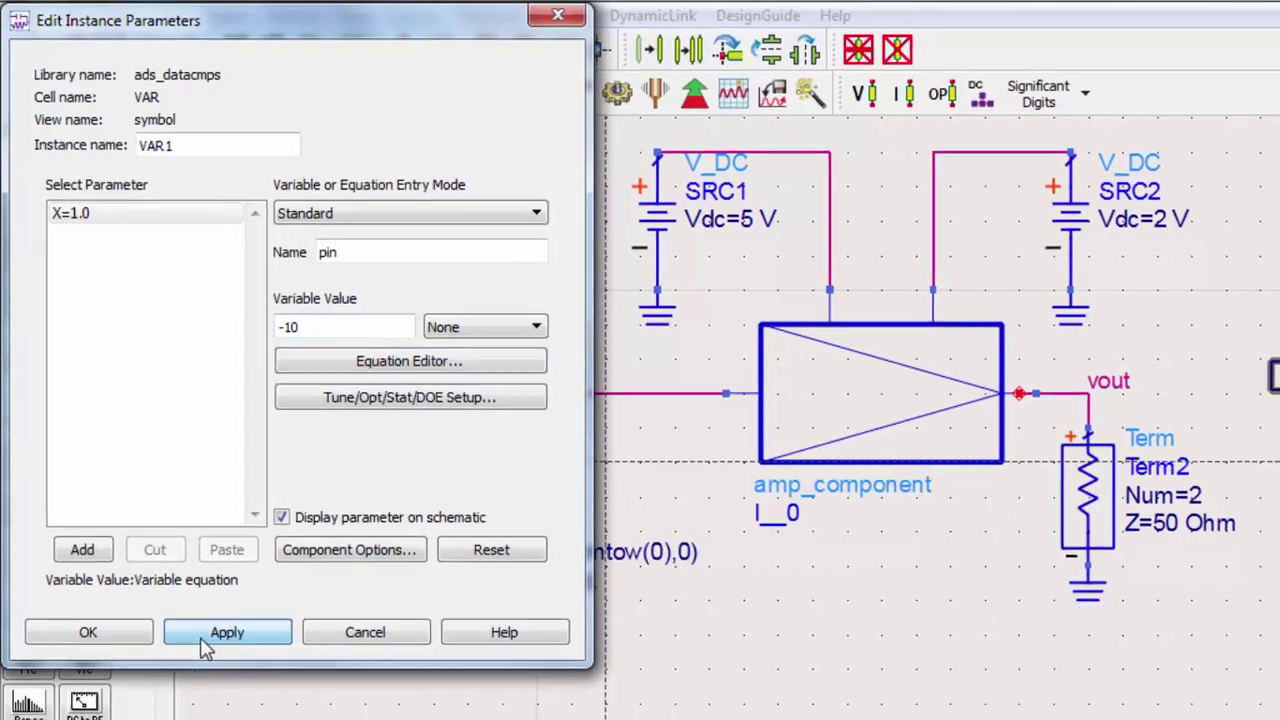
pyautogui.click(205, 640)
pyautogui.click(88, 632)
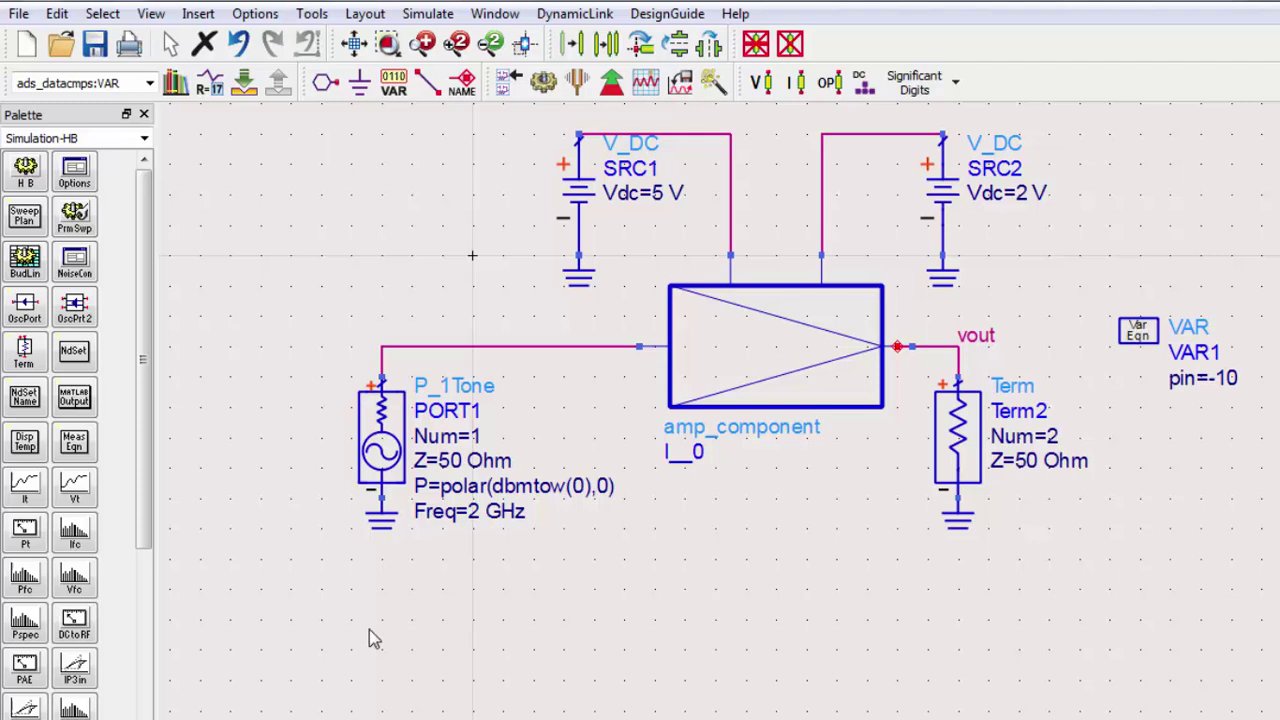
# Replace the 0 in PORT1's dbmtow argument with pin, giving P=polar(dbmtow(pin),0).
pyautogui.click(575, 486)
pyautogui.click(575, 486)
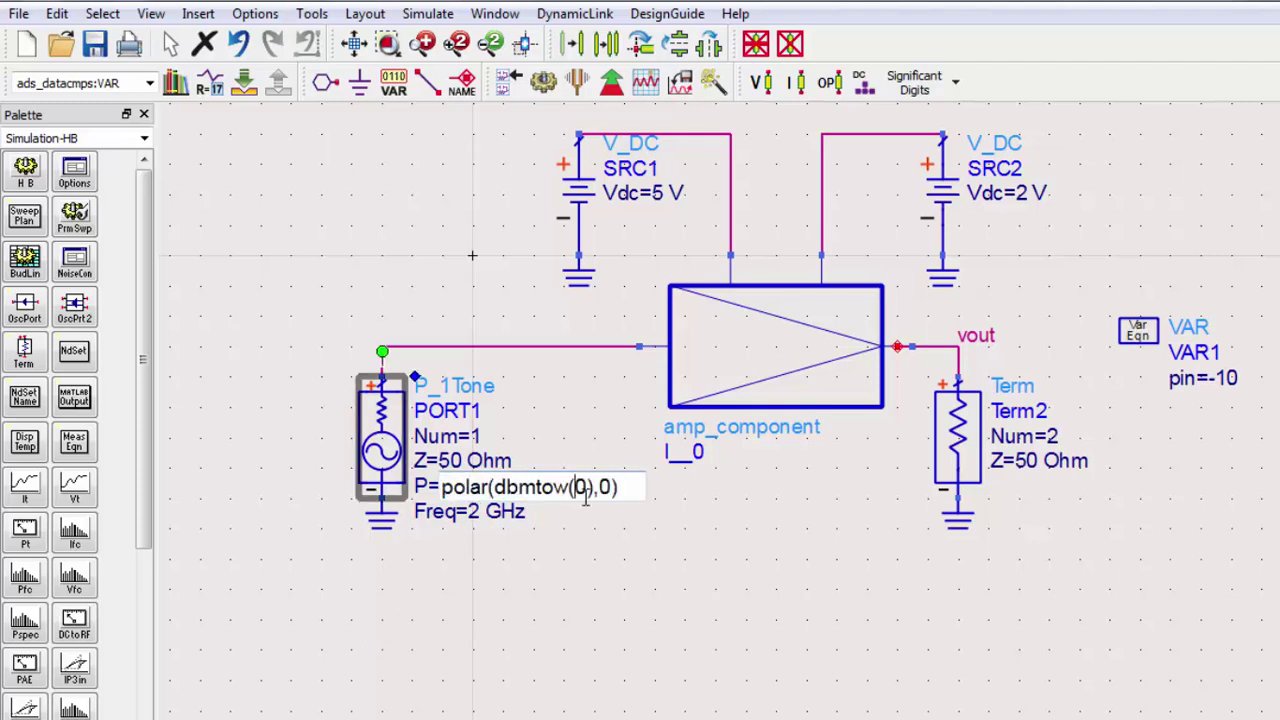
pyautogui.click(586, 493)
pyautogui.press('BackSpace')
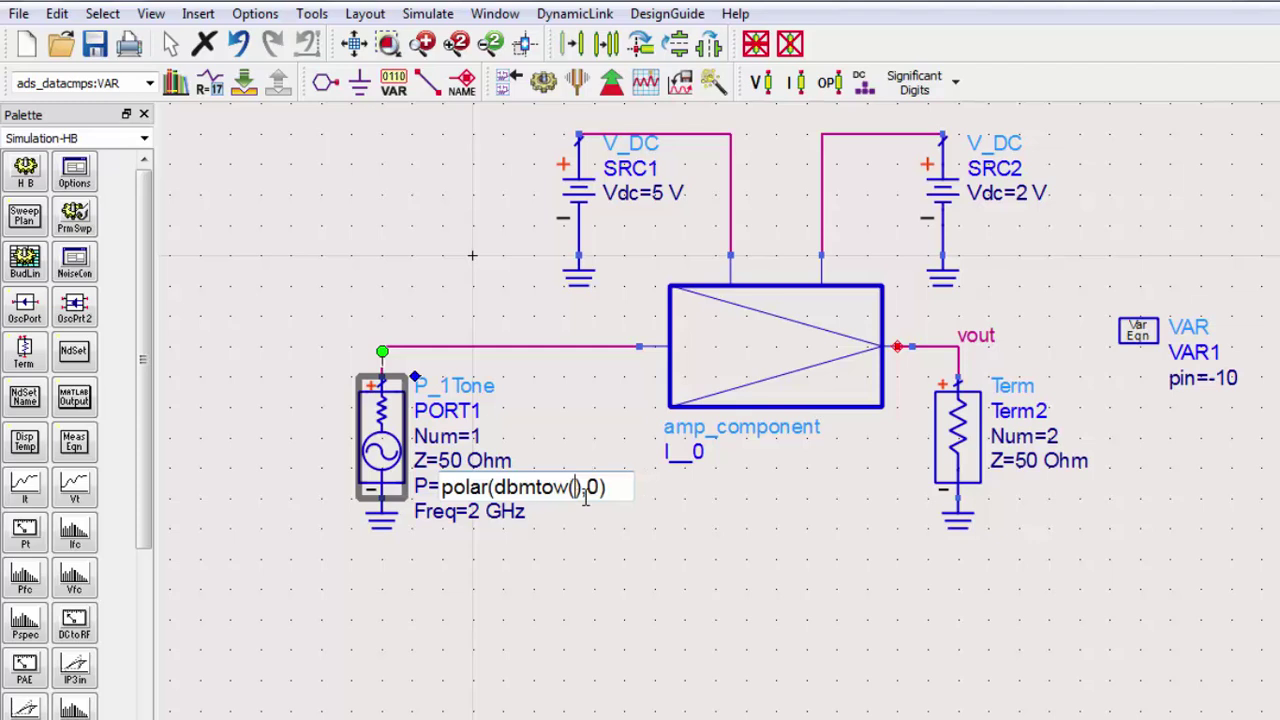
pyautogui.write('pin')
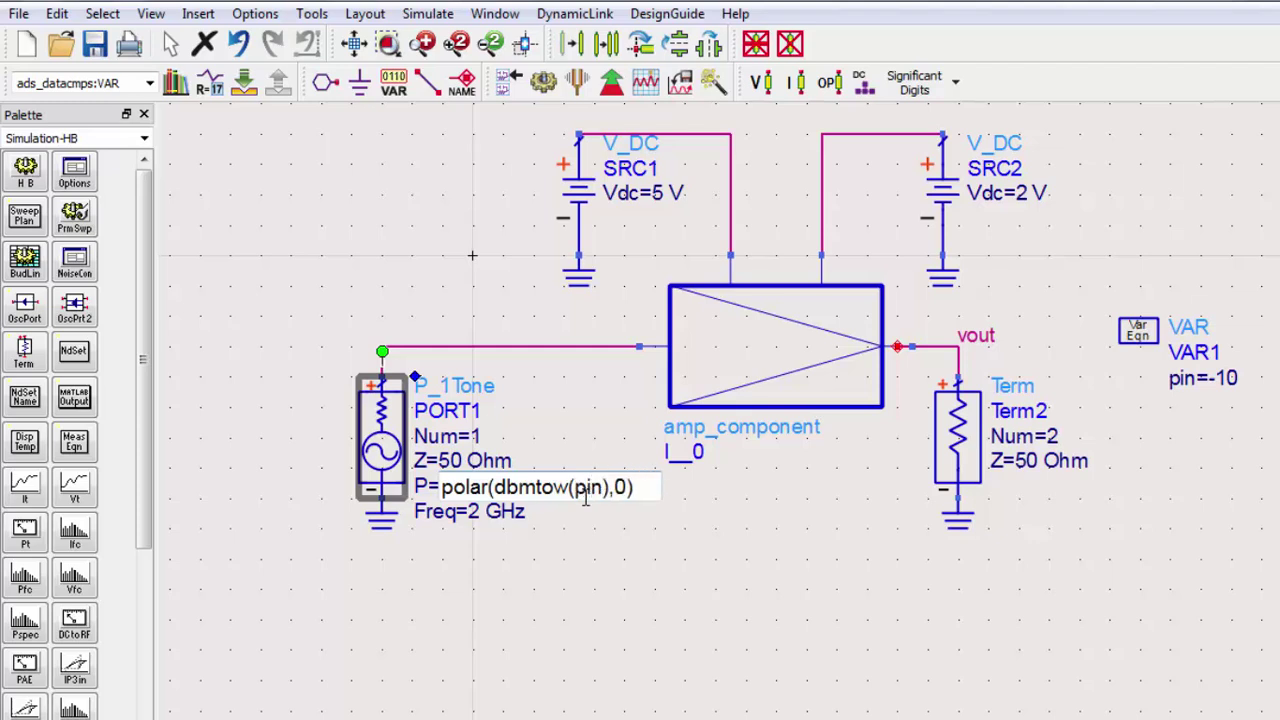
pyautogui.click(716, 606)
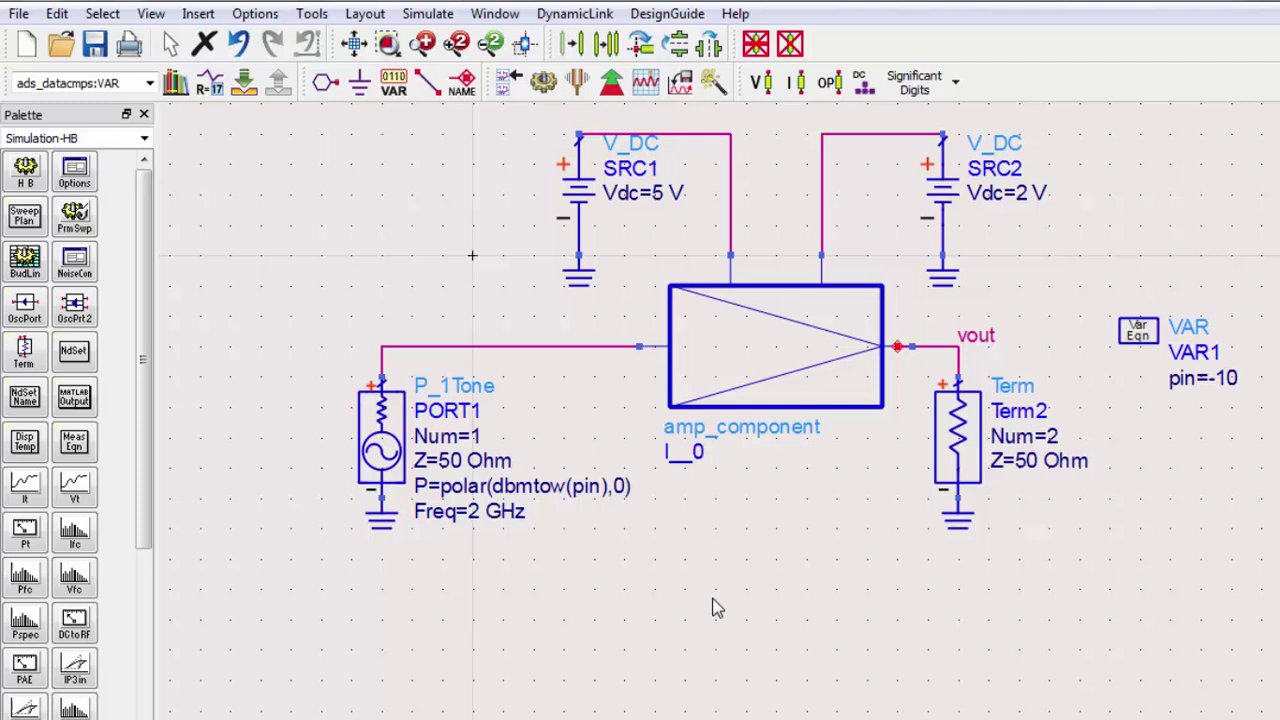
# Place an HB1 Harmonic Balance controller below PORT1 and set Freq[1] to 2 GHz.
pyautogui.click(30, 178)
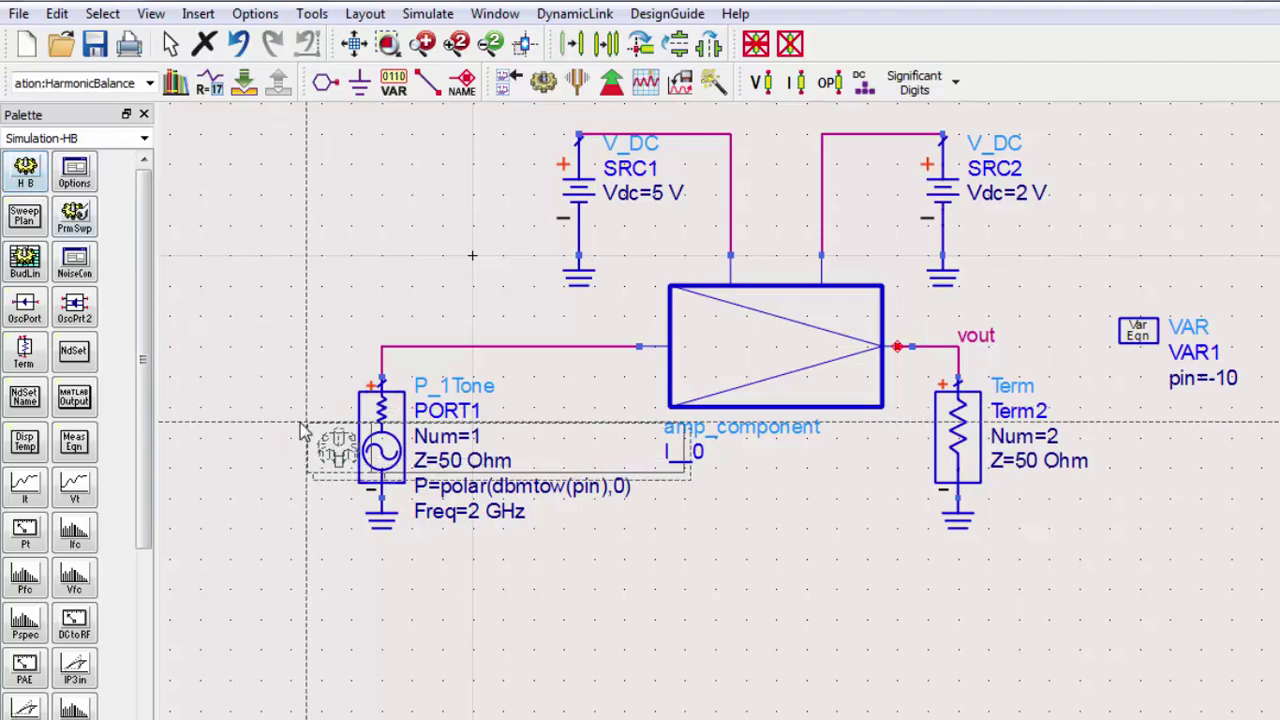
pyautogui.click(470, 585)
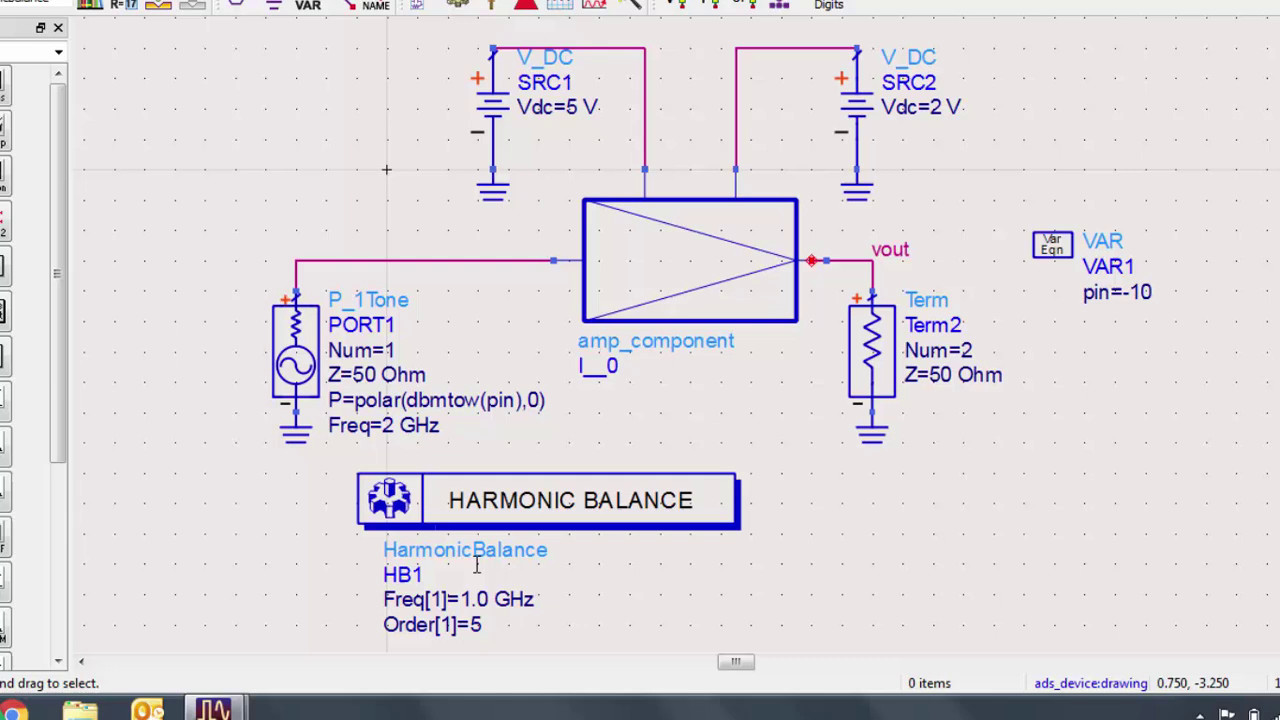
pyautogui.doubleClick(482, 597)
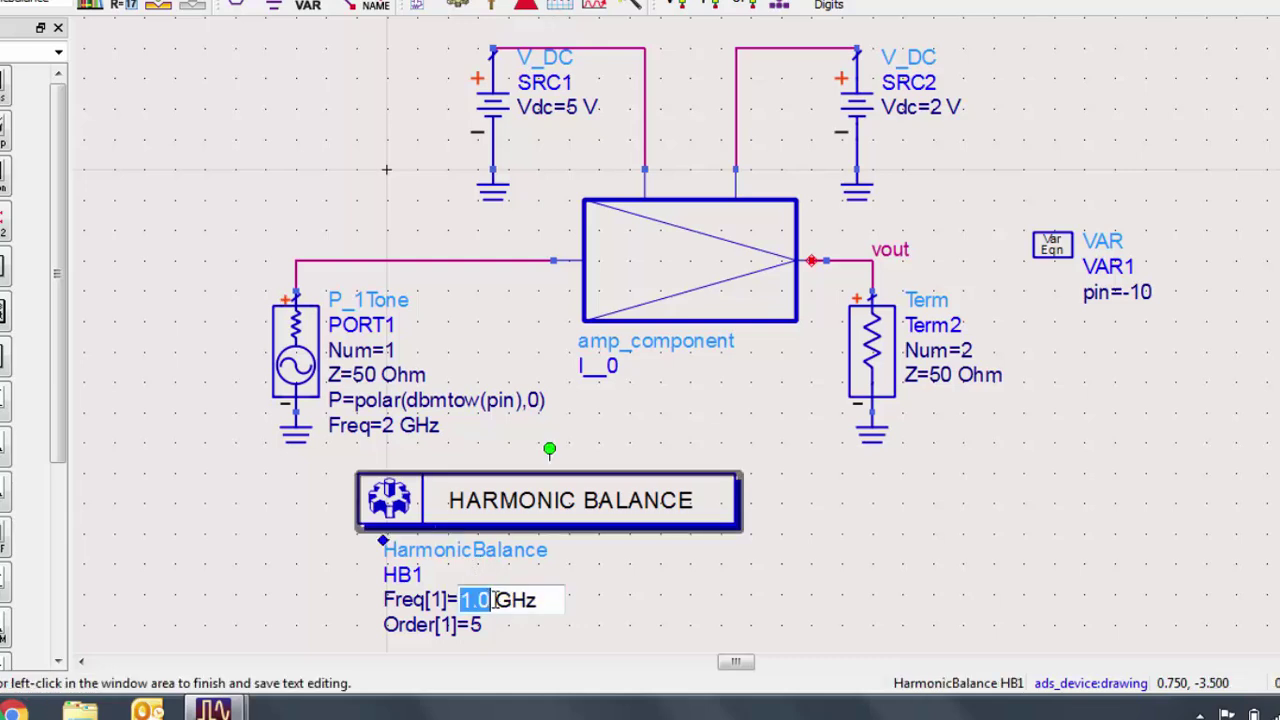
pyautogui.write('2')
pyautogui.click(592, 630)
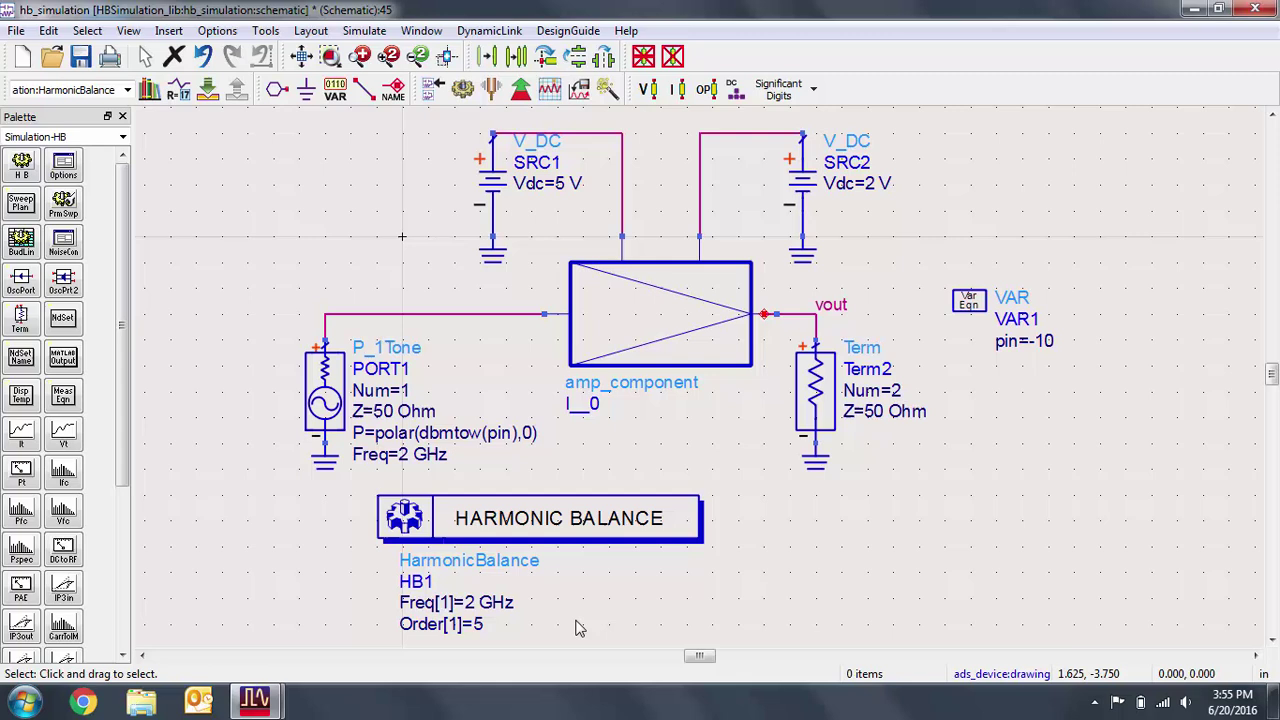
# Simulate with F7 and show vout as a dBm spectrum in a rectangular plot.
pyautogui.press('F7')
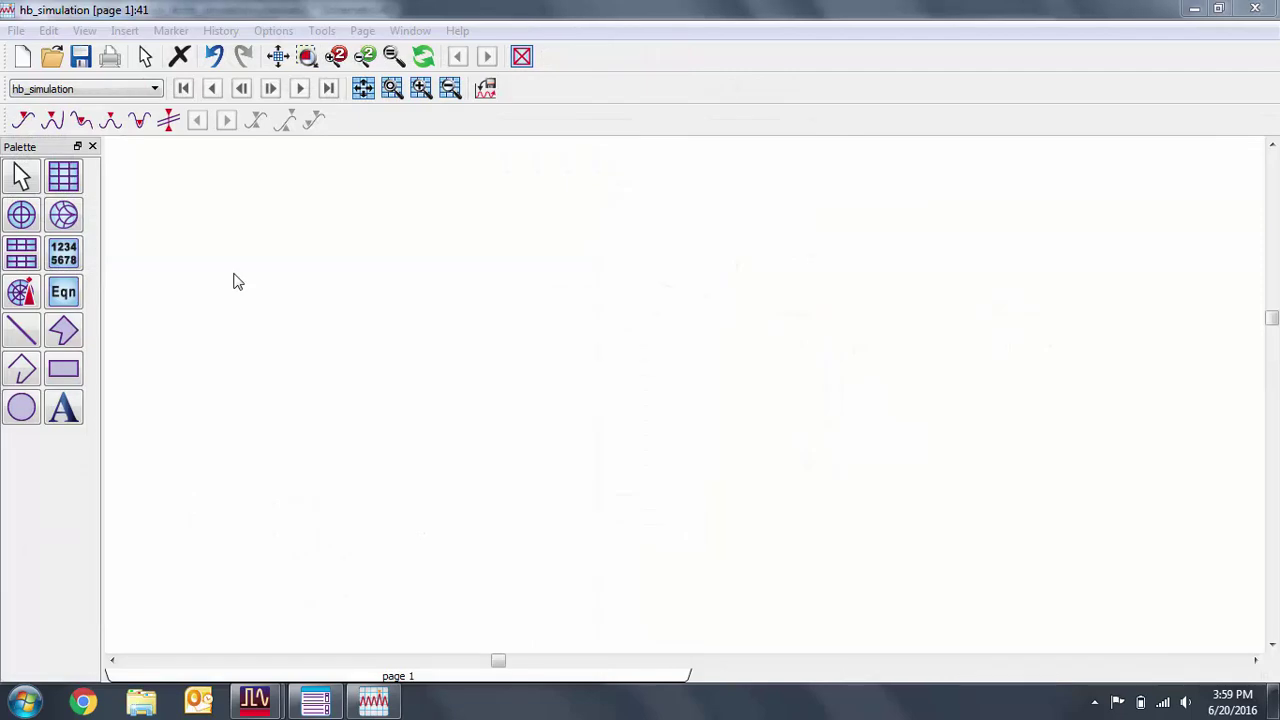
pyautogui.click(63, 176)
pyautogui.click(275, 190)
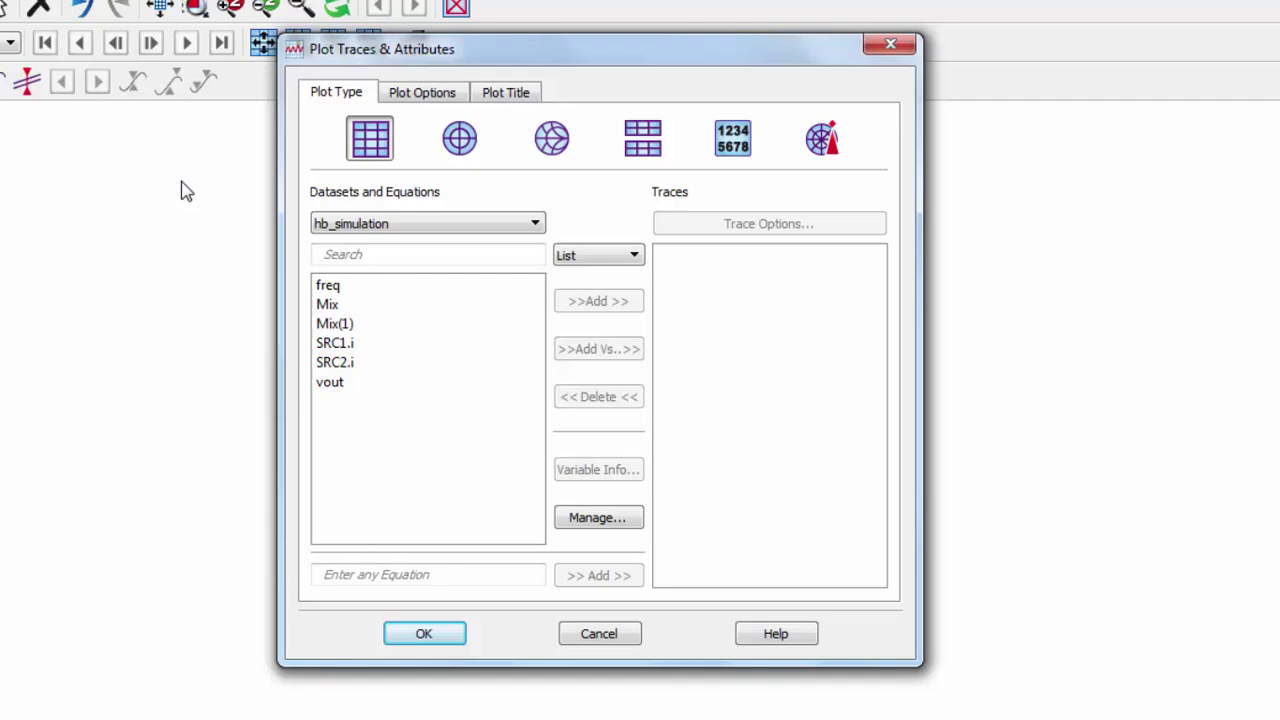
pyautogui.click(330, 382)
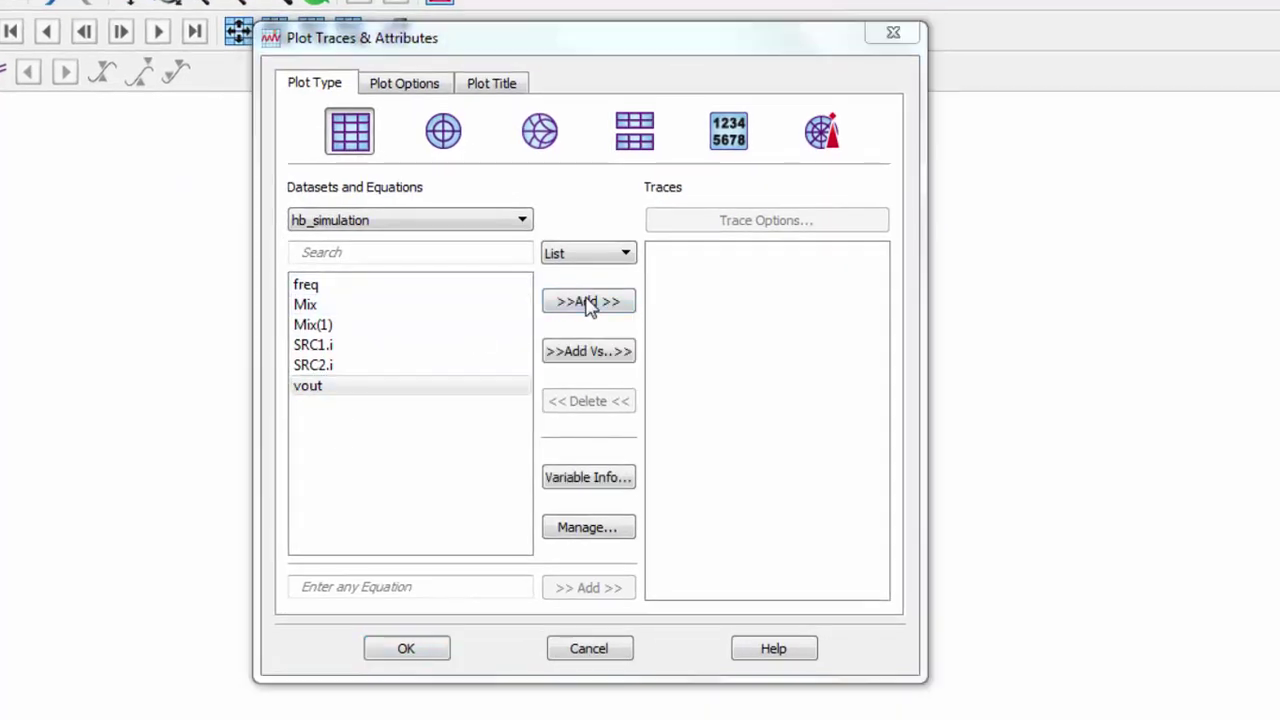
pyautogui.click(588, 304)
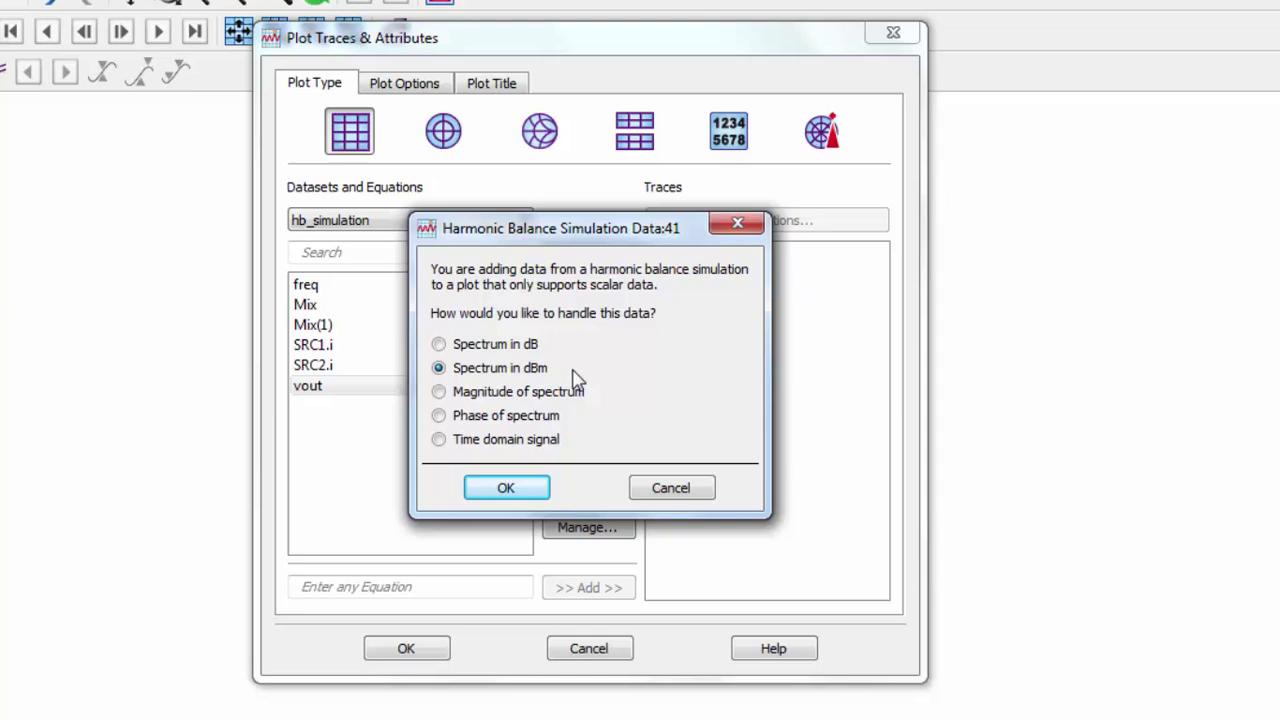
pyautogui.click(528, 494)
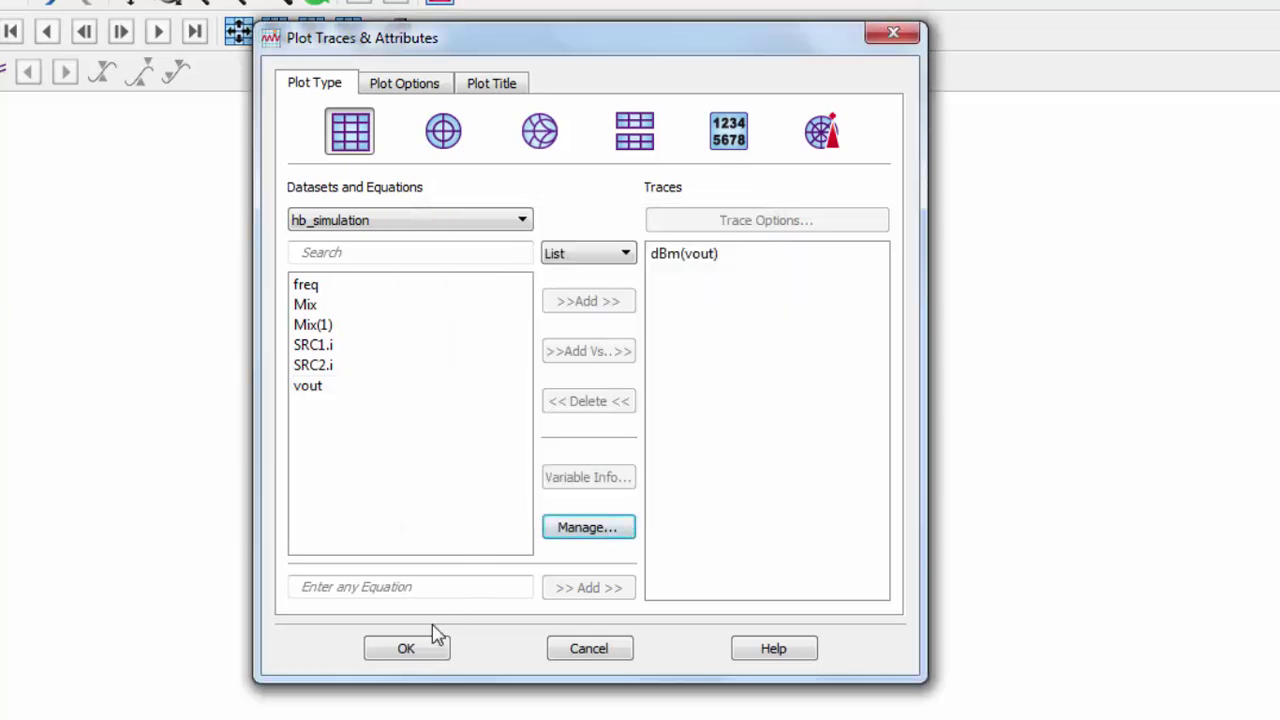
pyautogui.click(406, 648)
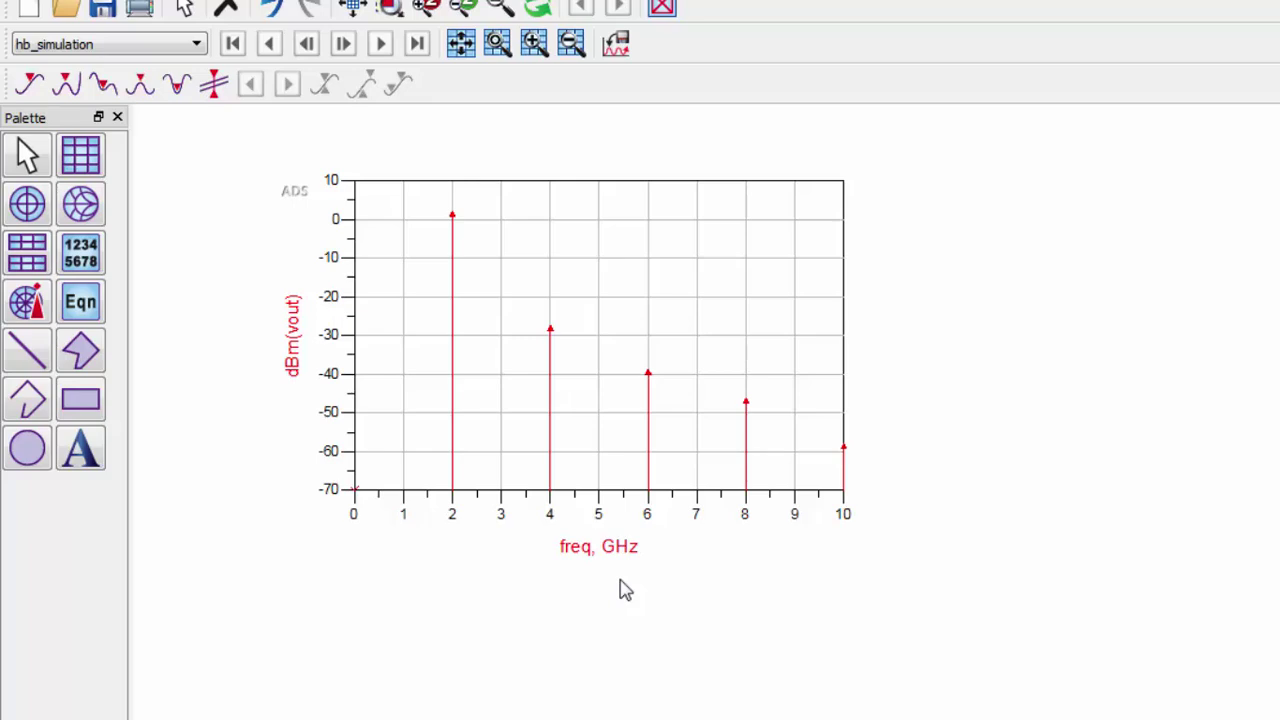
pyautogui.click(96, 260)
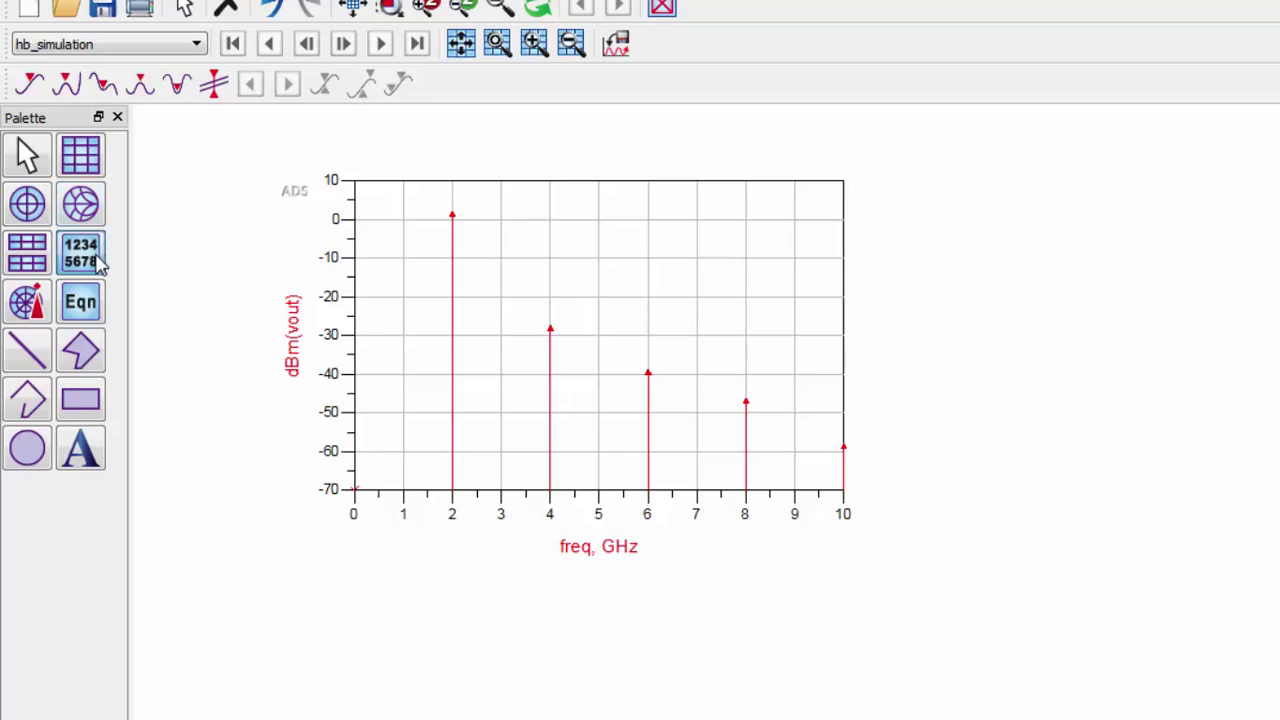
# Add a list displaying the equation dBm(vout[1]).
pyautogui.click(913, 183)
pyautogui.click(530, 589)
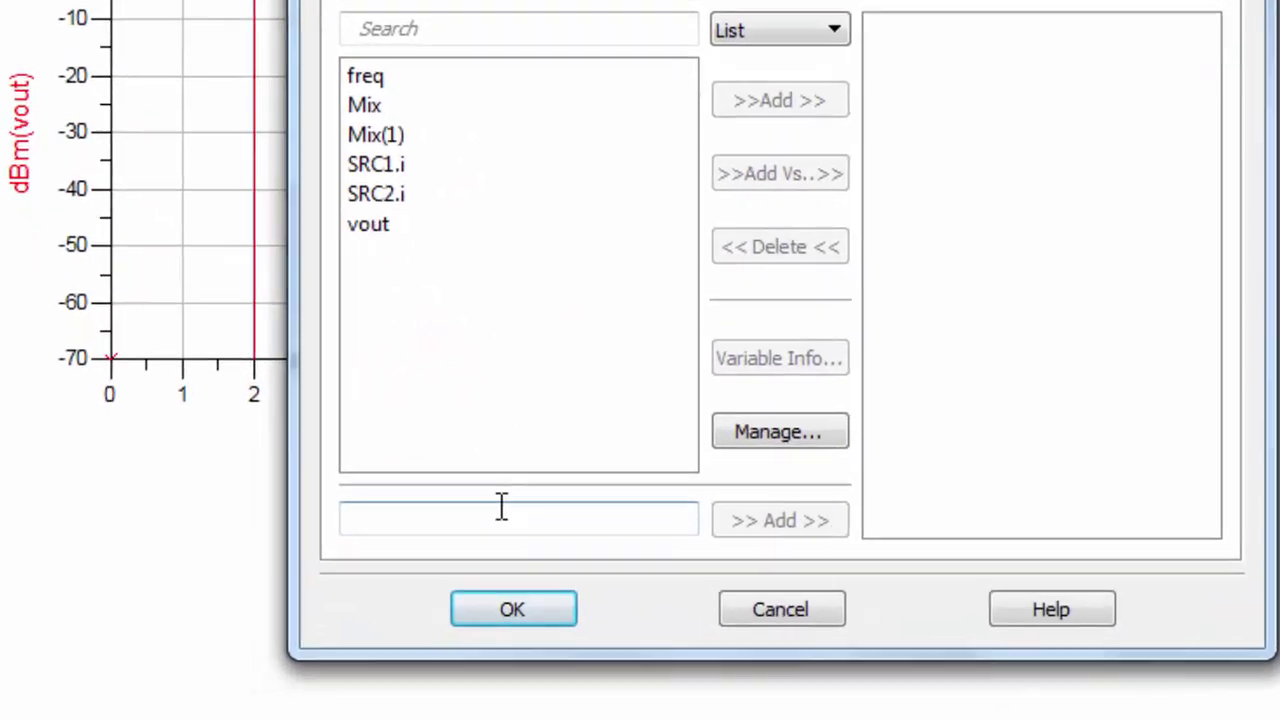
pyautogui.write('dBm')
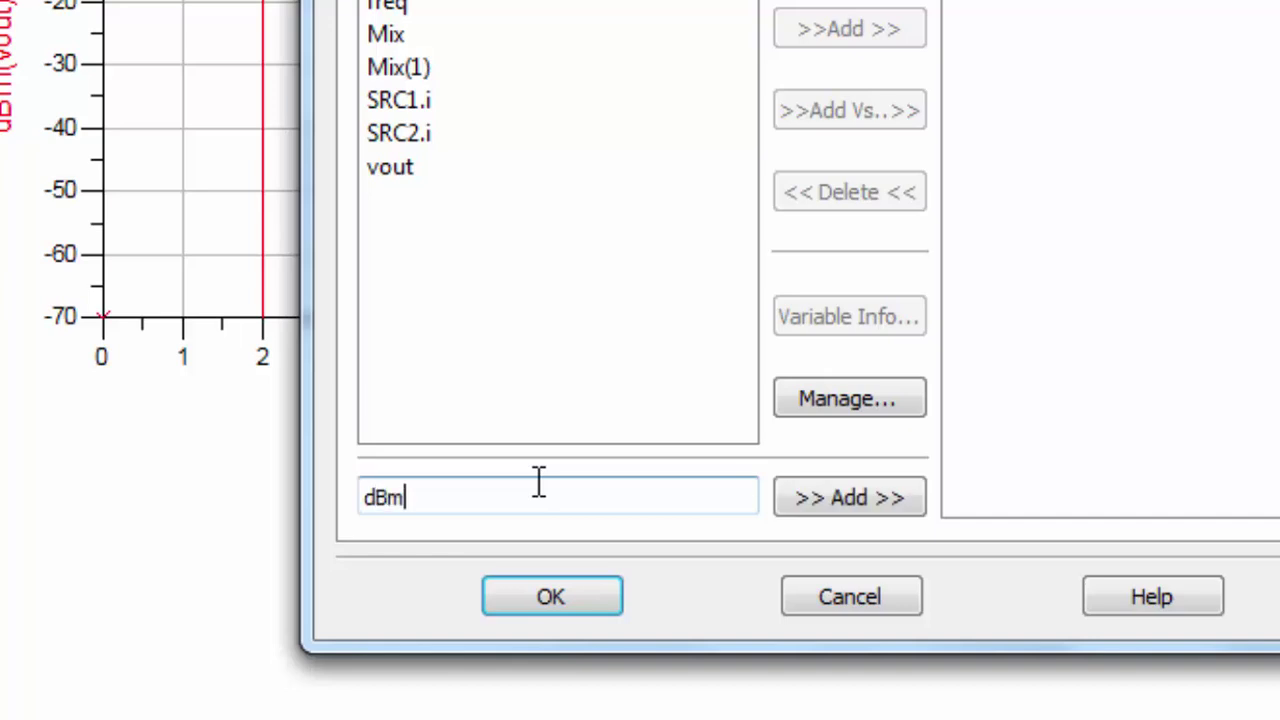
pyautogui.write('(vout[1]')
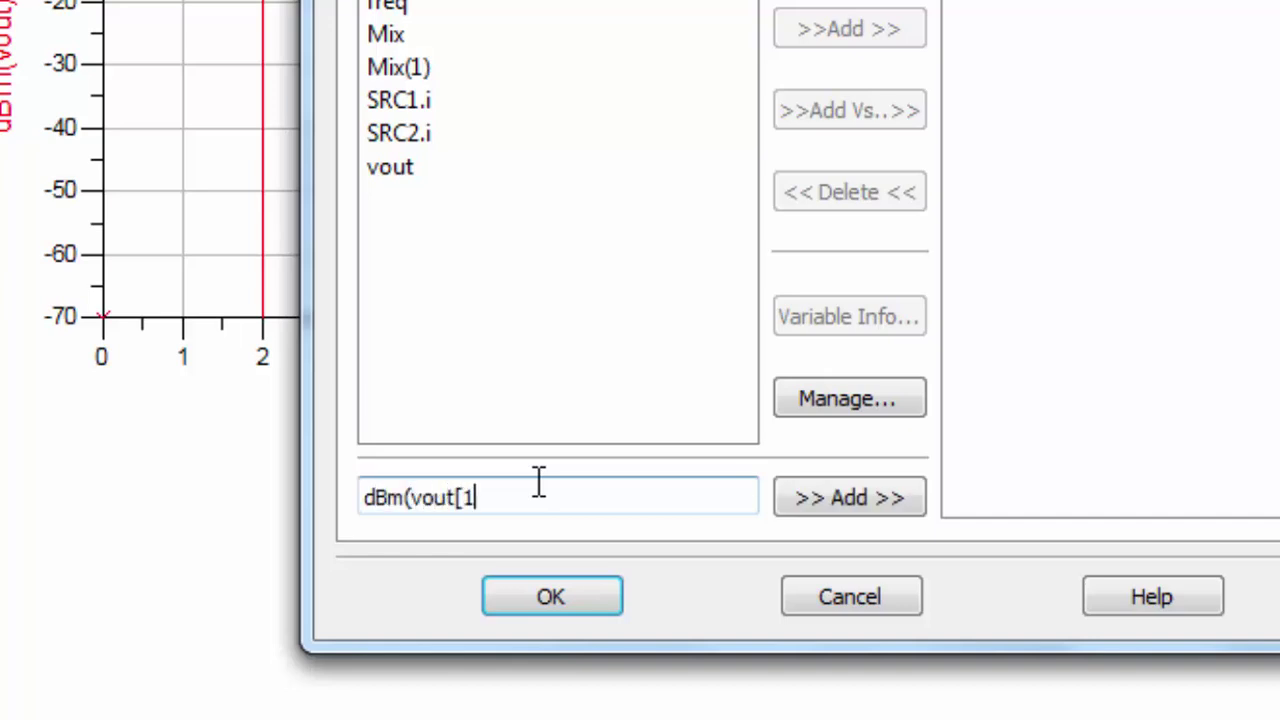
pyautogui.write(')')
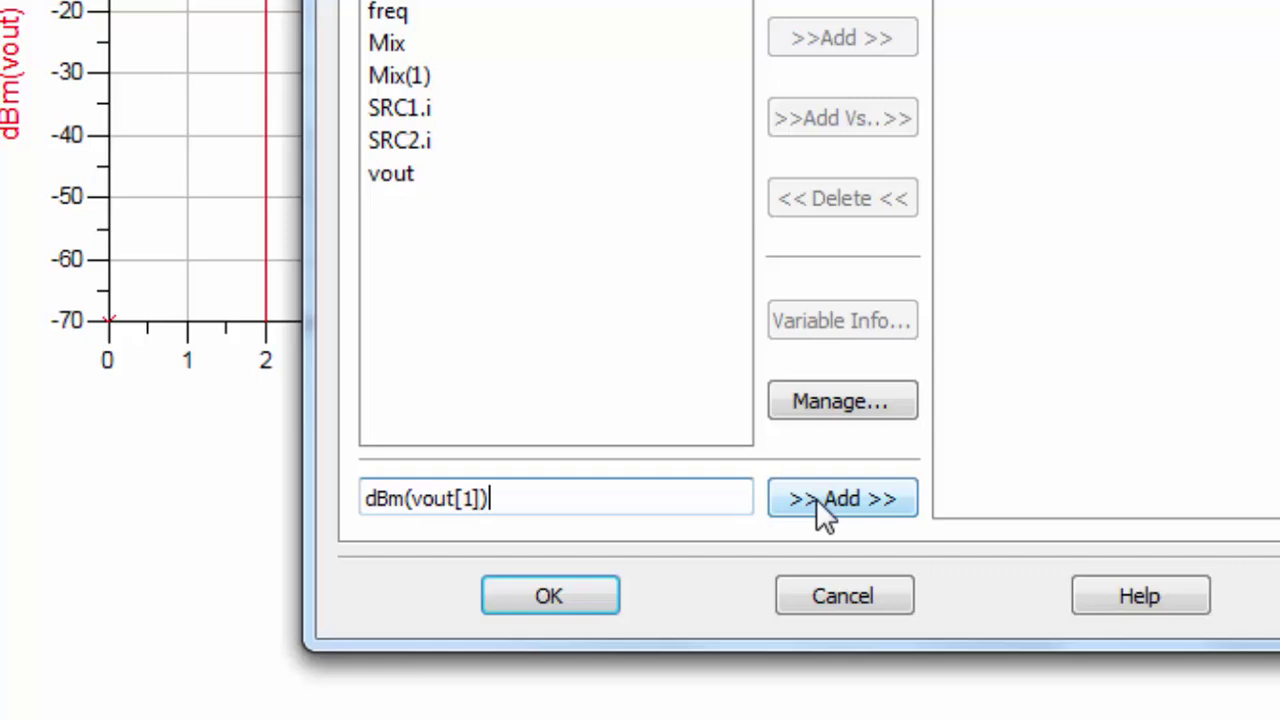
pyautogui.click(818, 500)
pyautogui.click(521, 585)
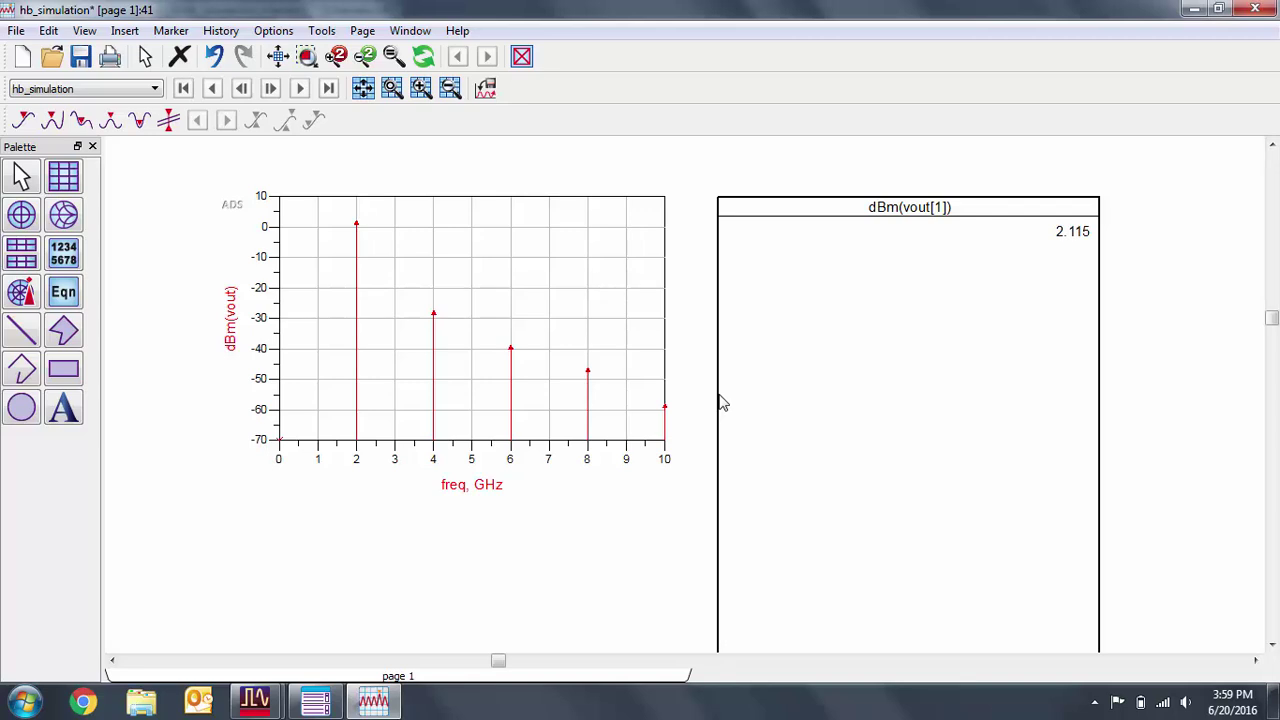
# Shrink the dBm(vout[1]) list box into a short strip above the spectrum plot.
pyautogui.scroll(-2, 722, 402)
pyautogui.click(740, 556)
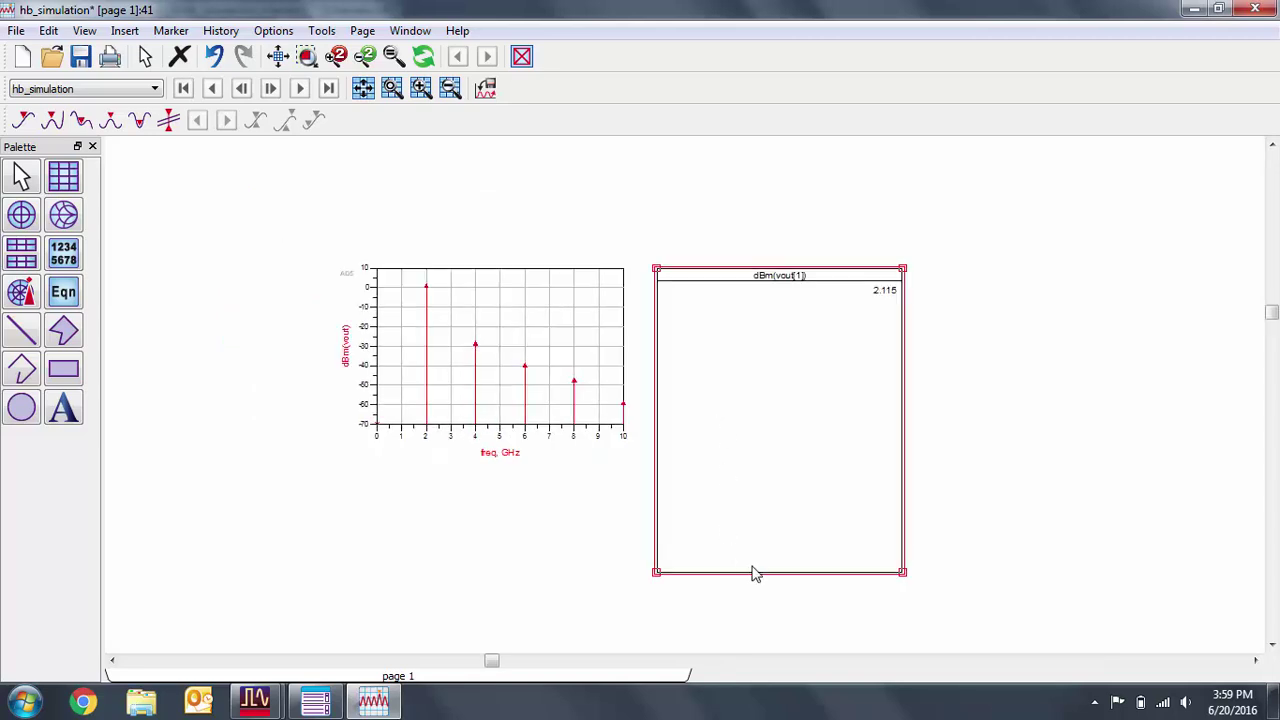
pyautogui.moveTo(903, 576); pyautogui.dragTo(569, 251)
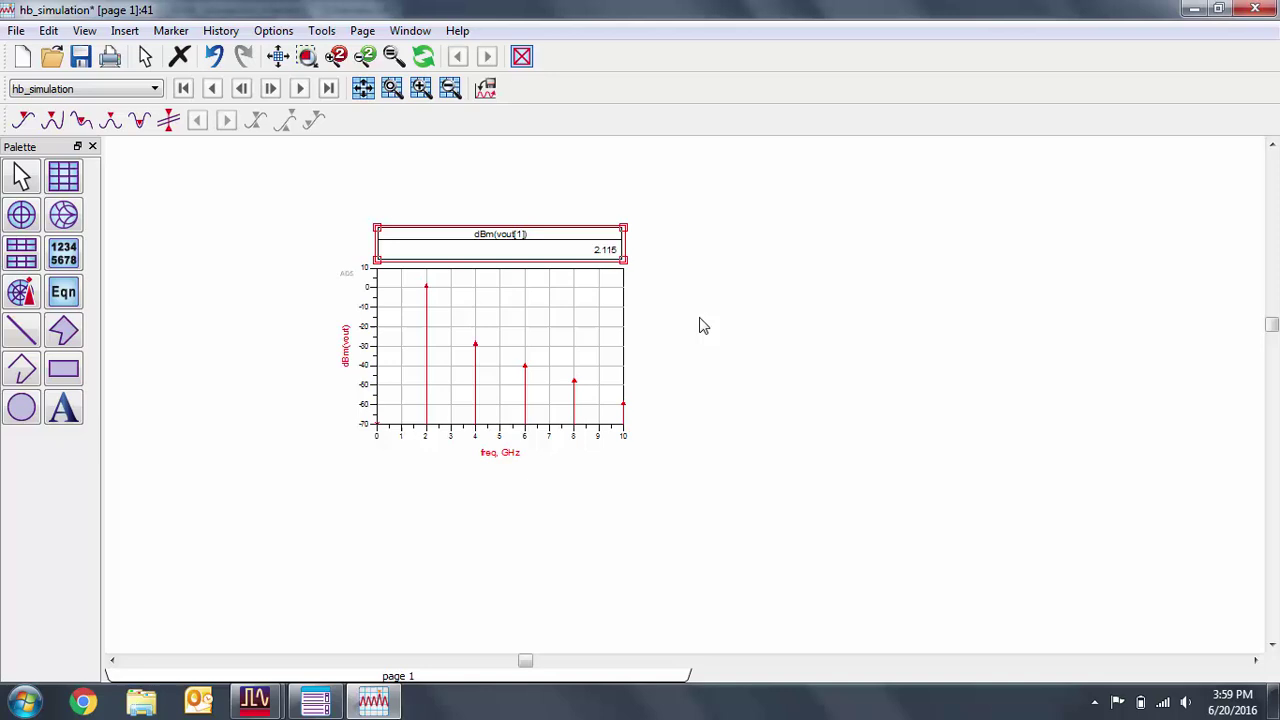
pyautogui.scroll(2, 650, 380)
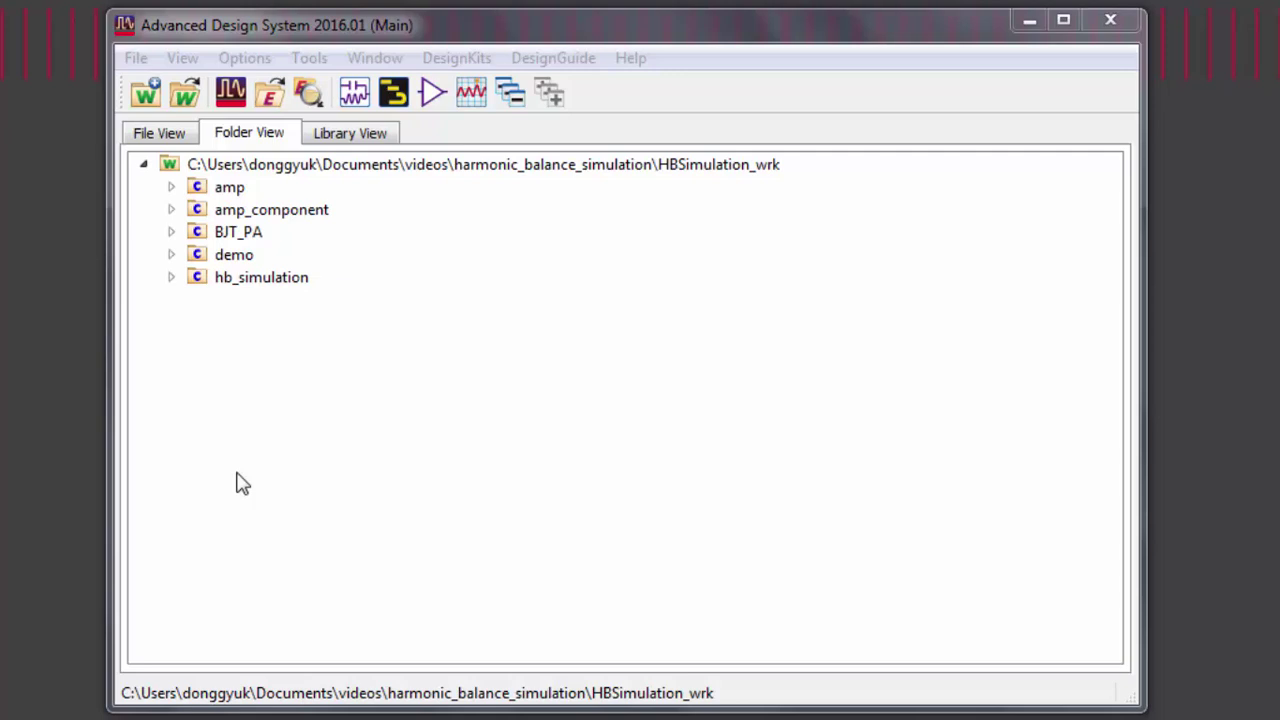
# Copy the hb_simulation cell as hb_simulation_sweep and expand the new cell's contents.
pyautogui.click(239, 483)
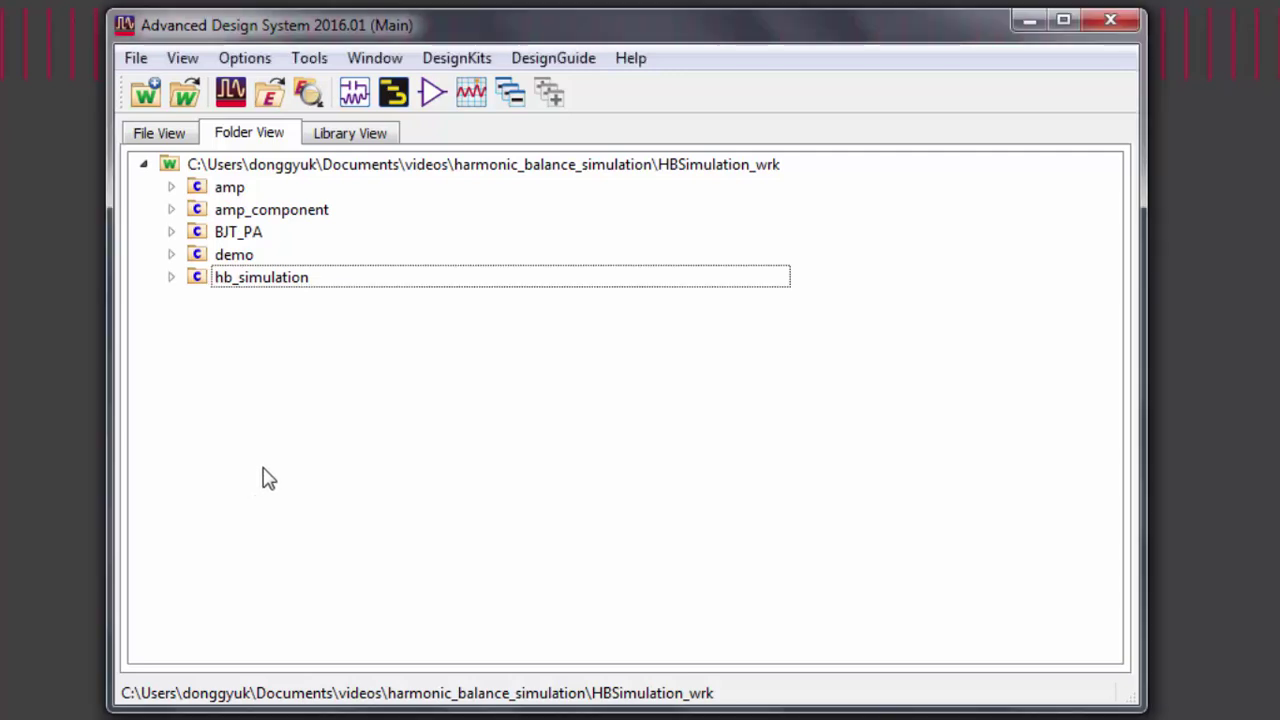
pyautogui.click(280, 288)
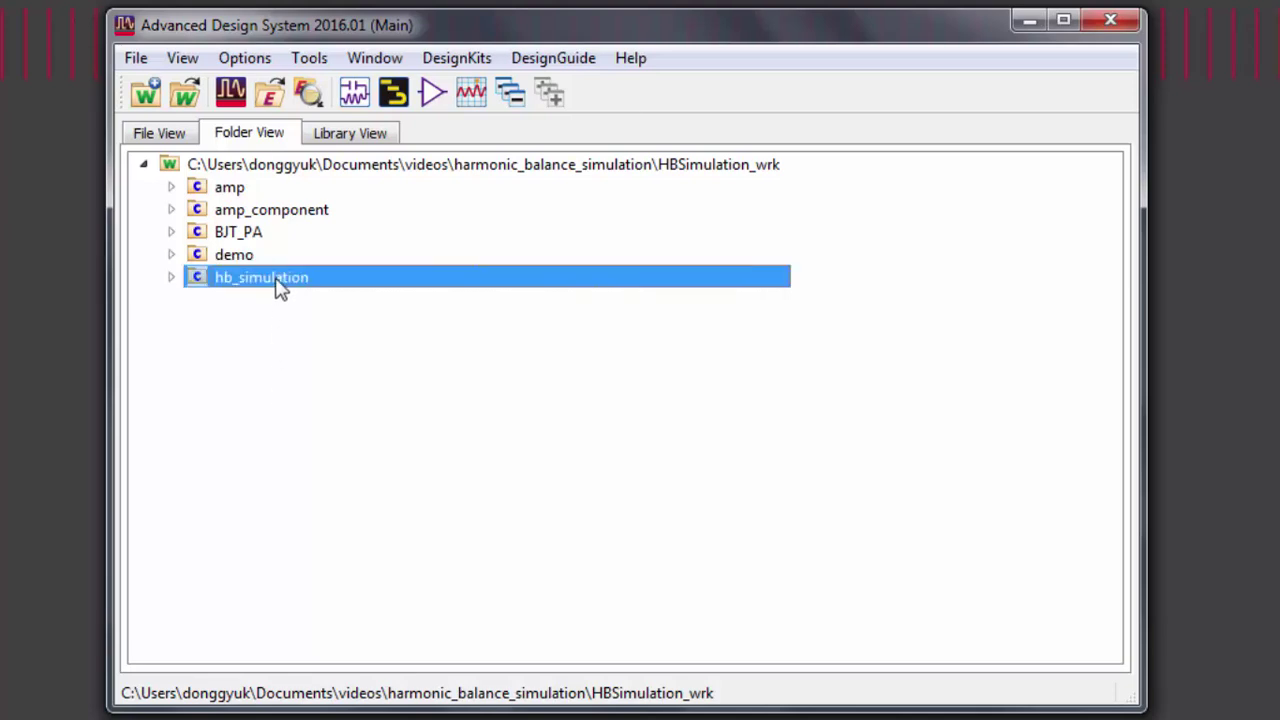
pyautogui.rightClick(280, 288)
pyautogui.click(350, 299)
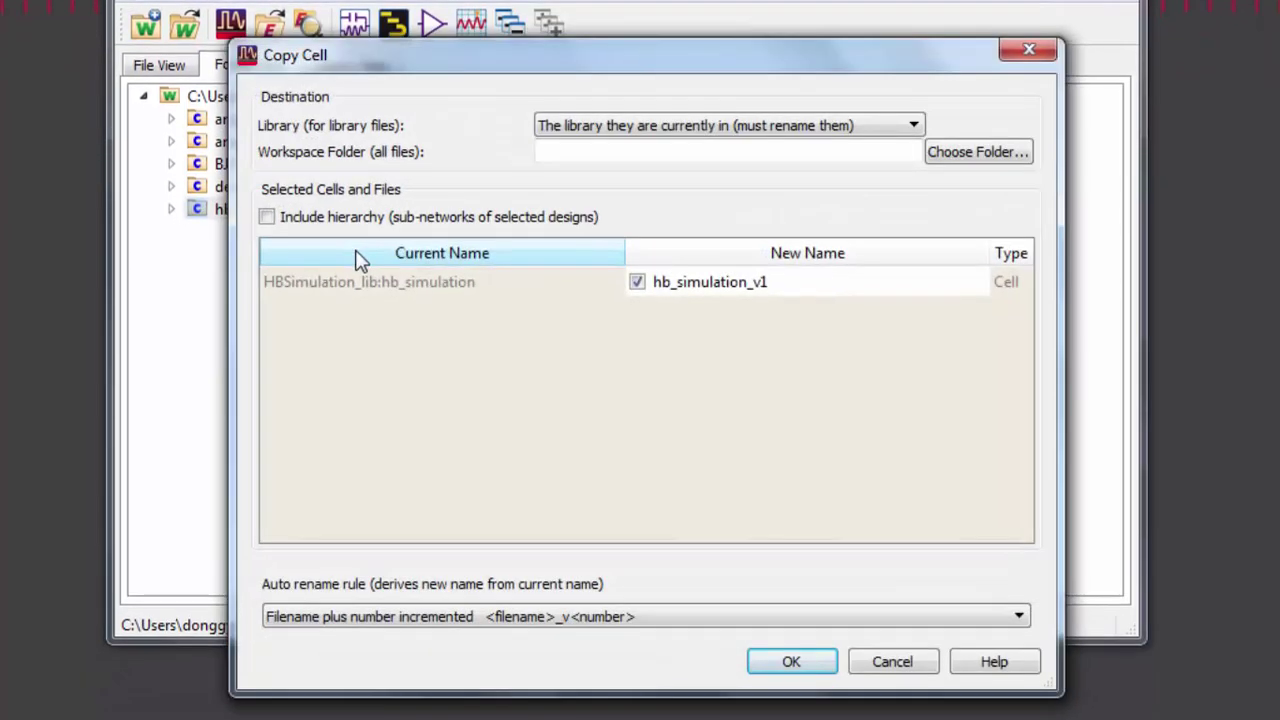
pyautogui.click(767, 290)
pyautogui.click(796, 282)
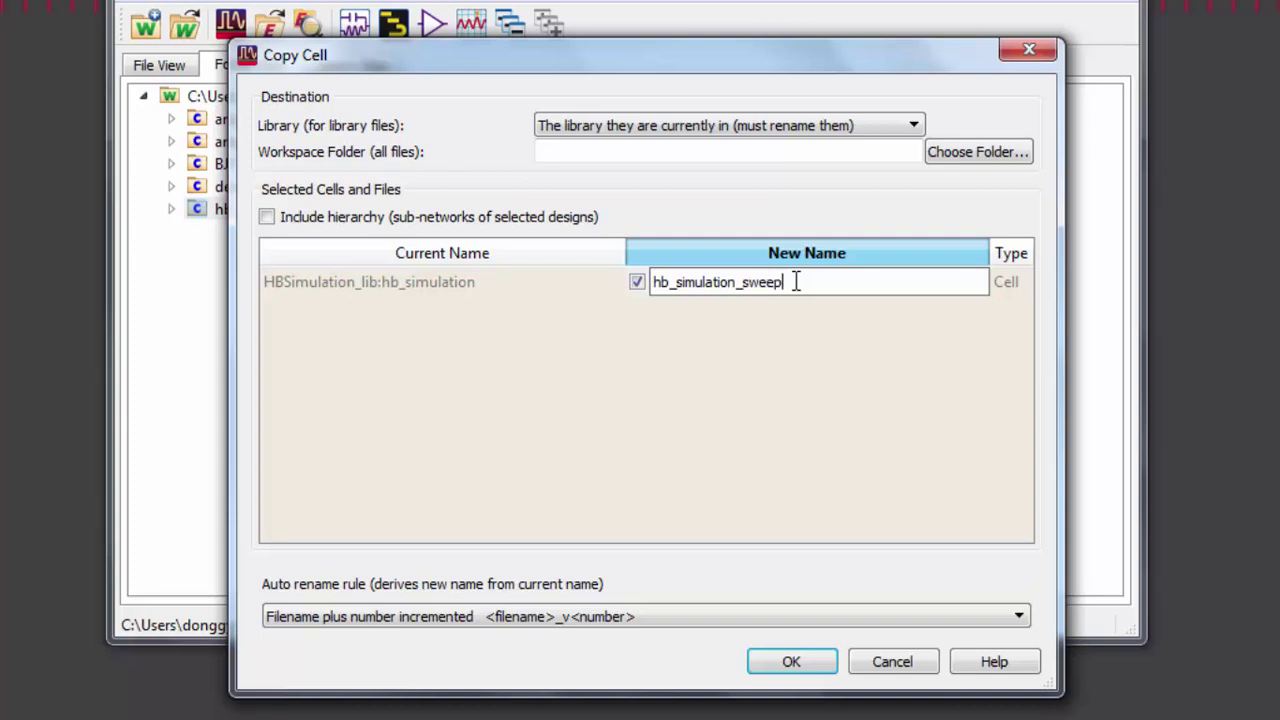
pyautogui.click(812, 665)
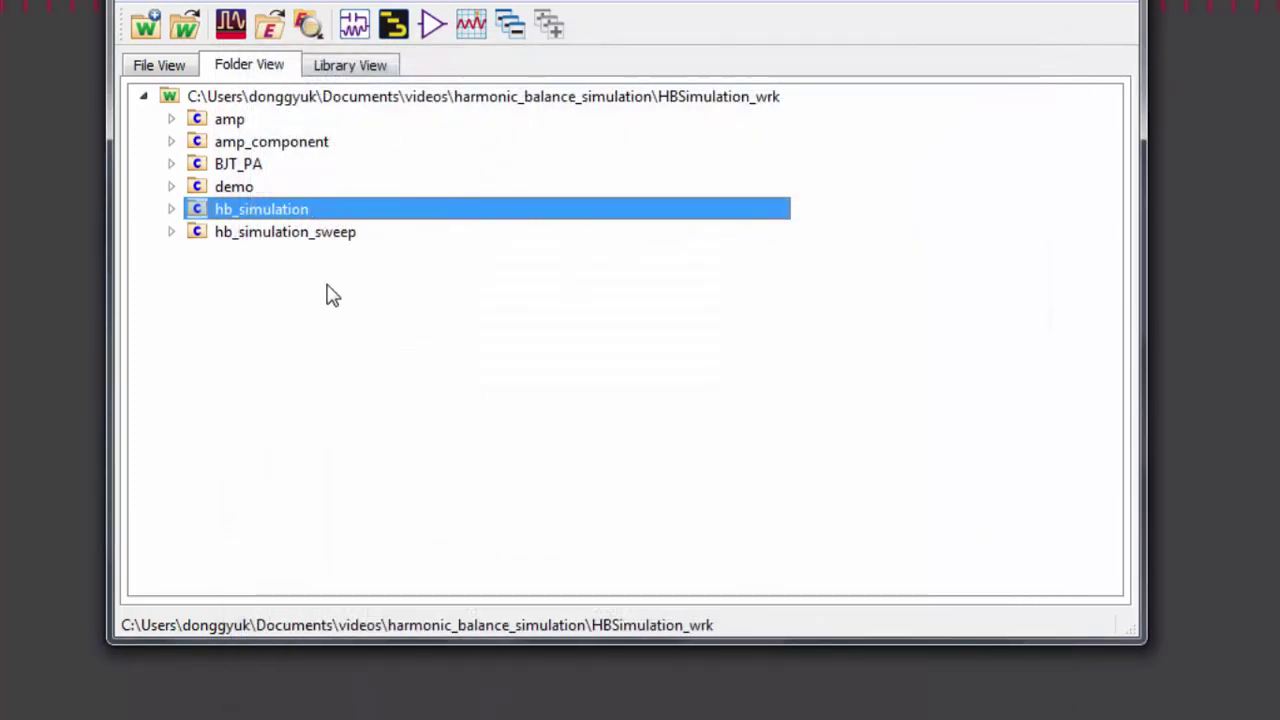
pyautogui.click(171, 232)
# In hb_simulation_sweep, set HB1's Sweep tab to sweep pin from -10 to 6.
pyautogui.doubleClick(224, 256)
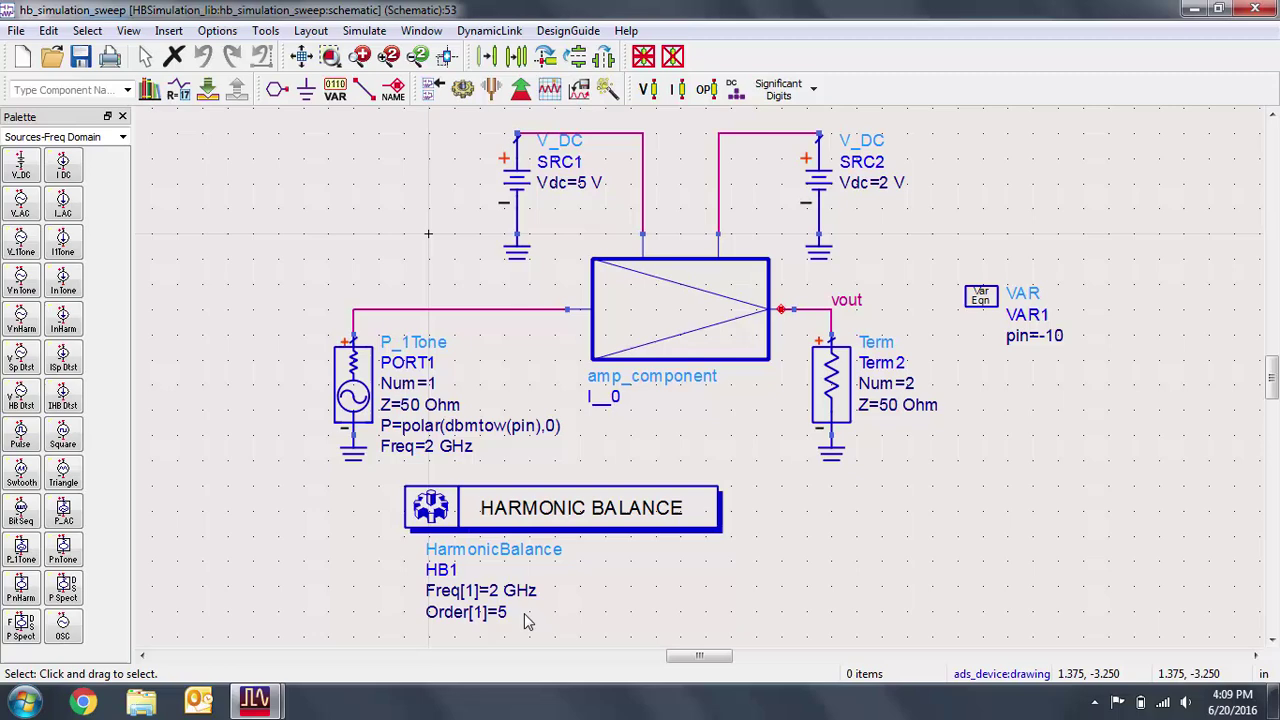
pyautogui.click(494, 522)
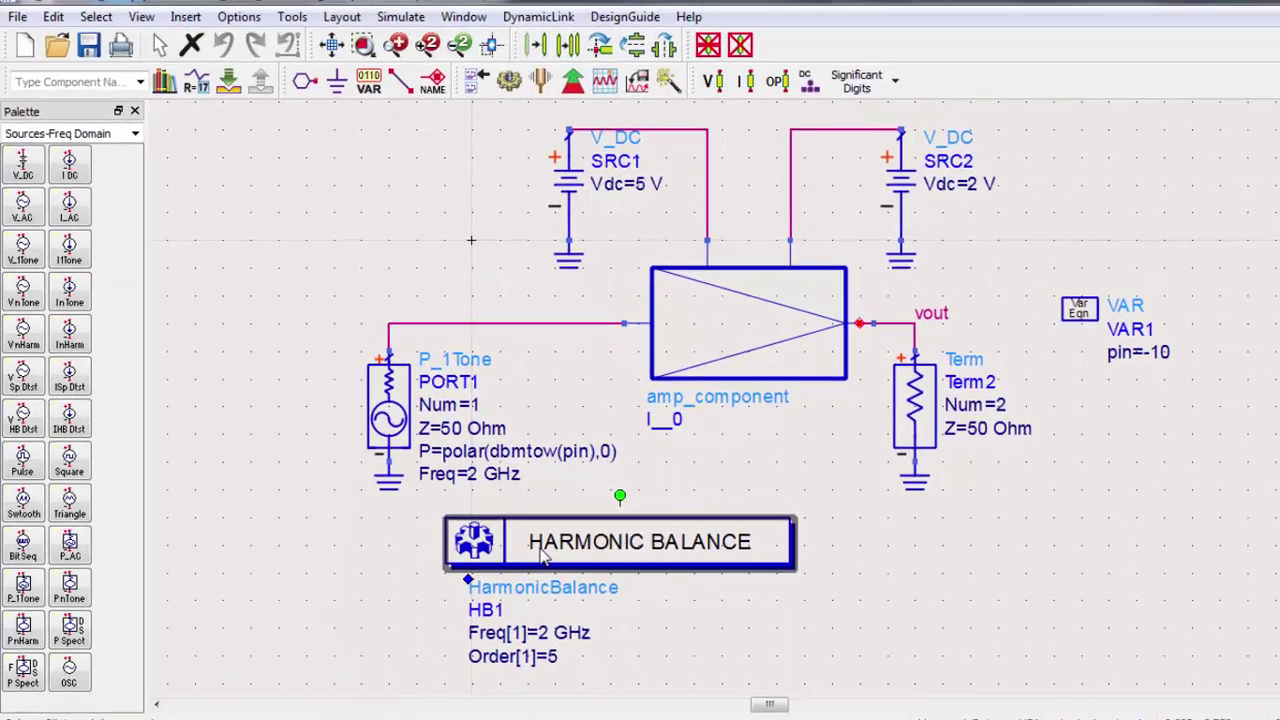
pyautogui.doubleClick(540, 557)
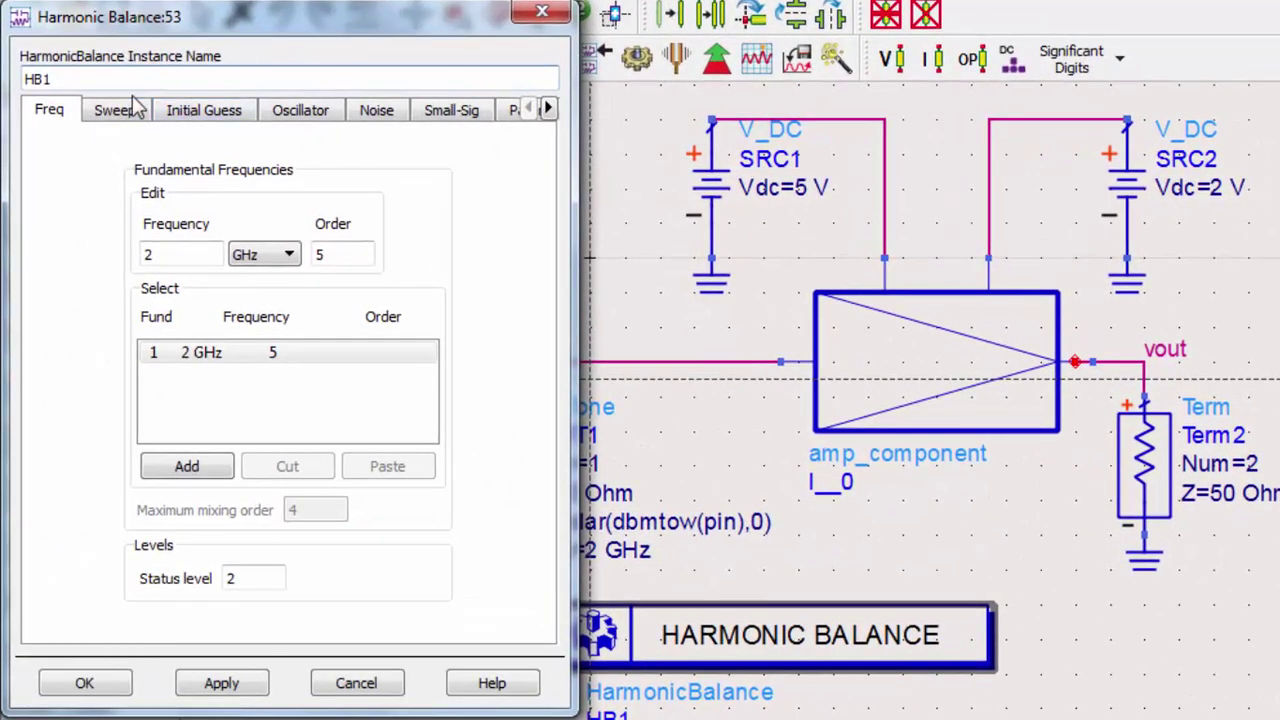
pyautogui.click(87, 122)
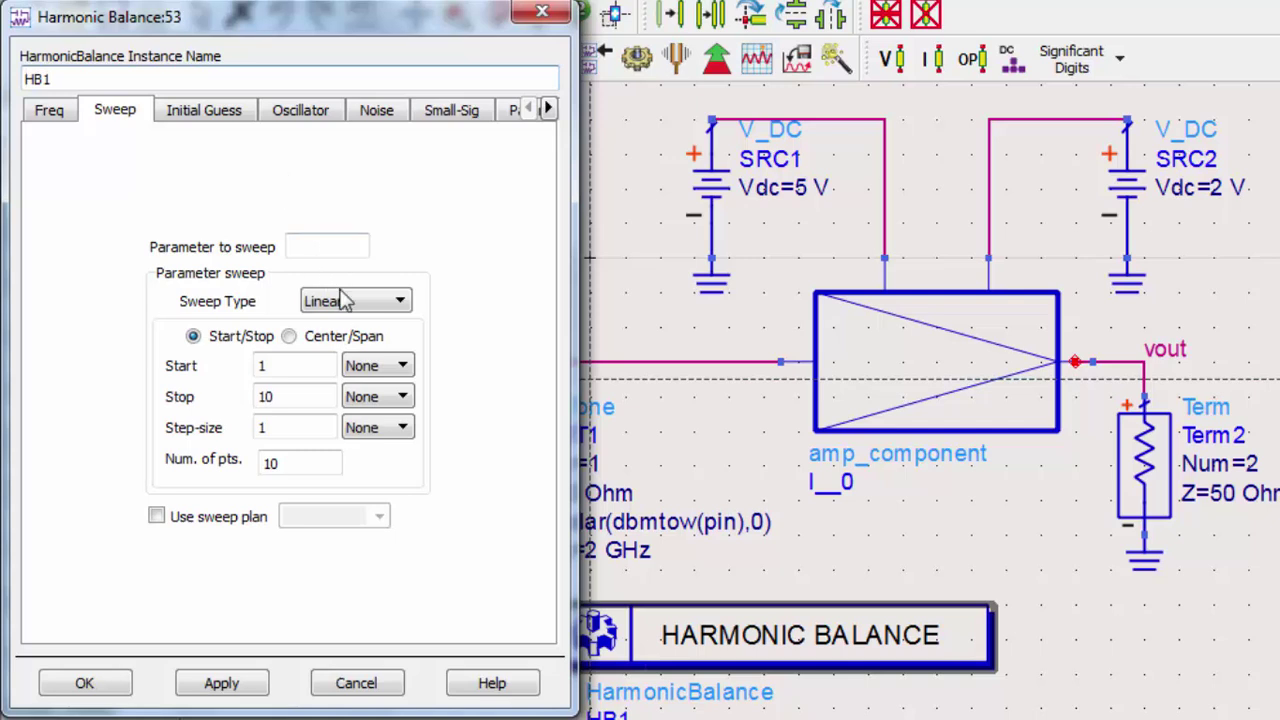
pyautogui.click(334, 249)
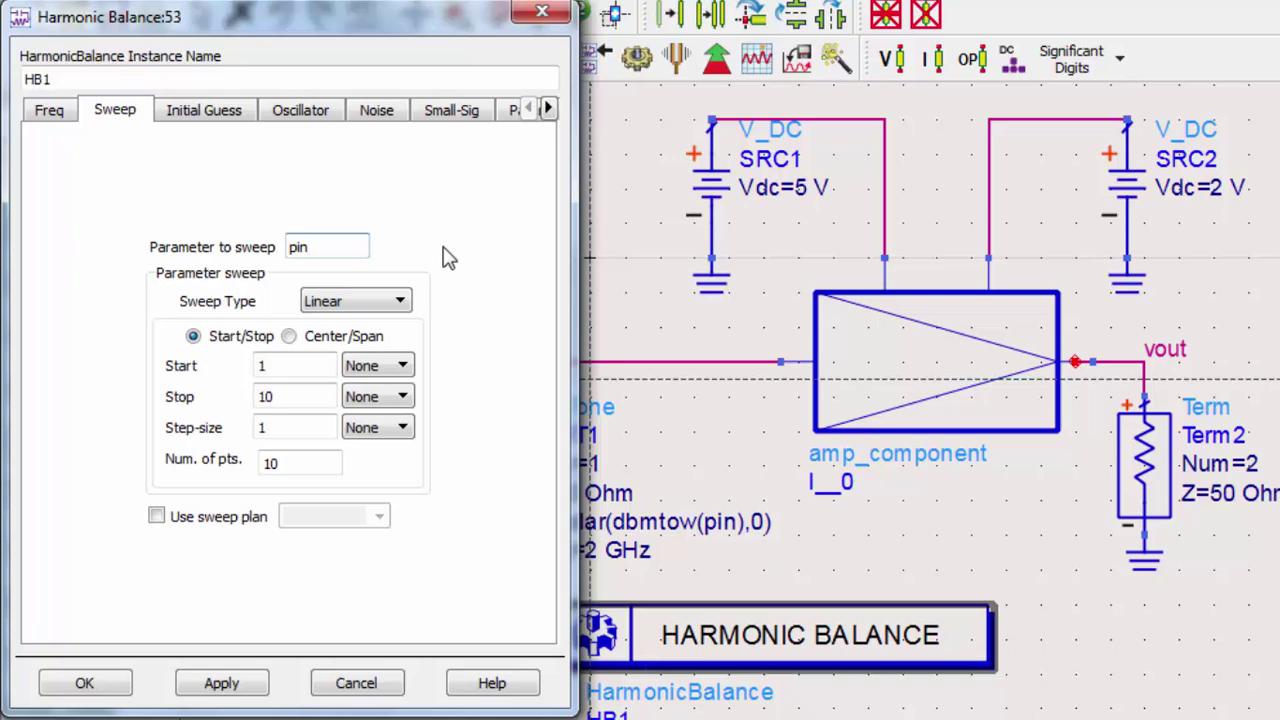
pyautogui.moveTo(303, 366); pyautogui.dragTo(263, 405)
pyautogui.write('-10')
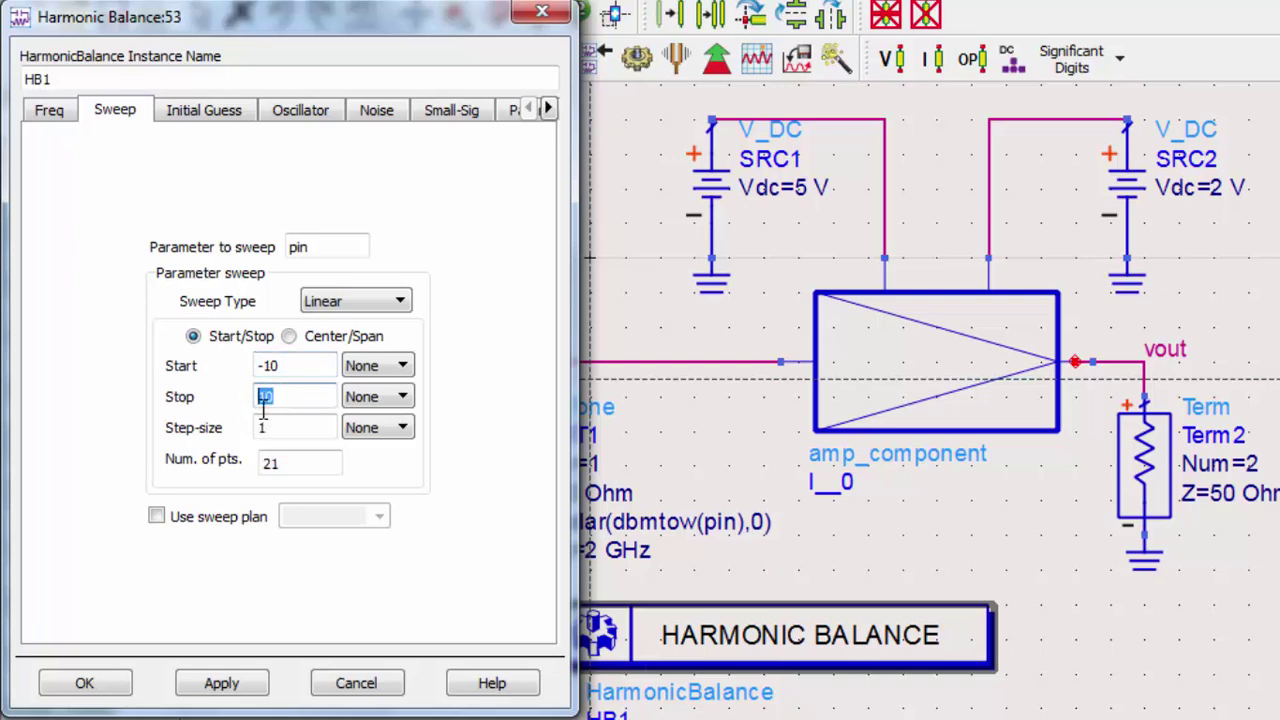
pyautogui.write('6')
pyautogui.click(221, 681)
pyautogui.click(98, 685)
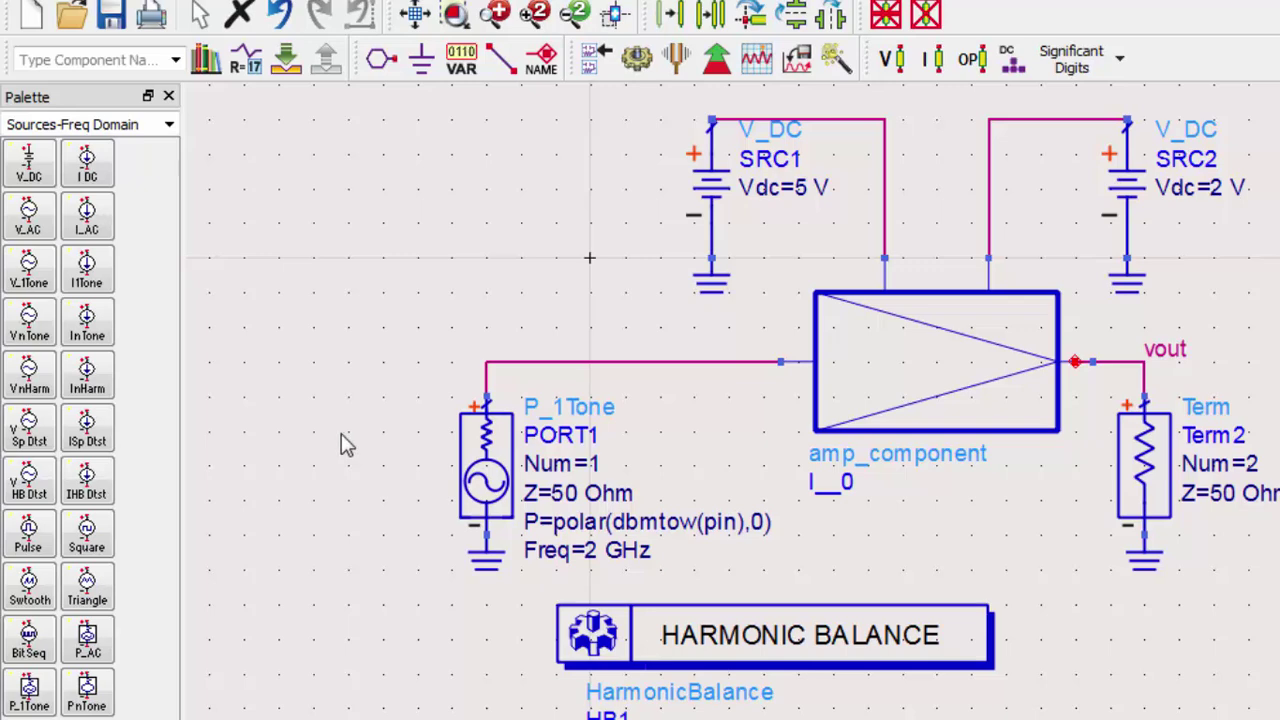
# Simulate the pin sweep and plot fundamental output power dBm(vout[::,1]) against pin from -10 to 6.
pyautogui.press('F7')
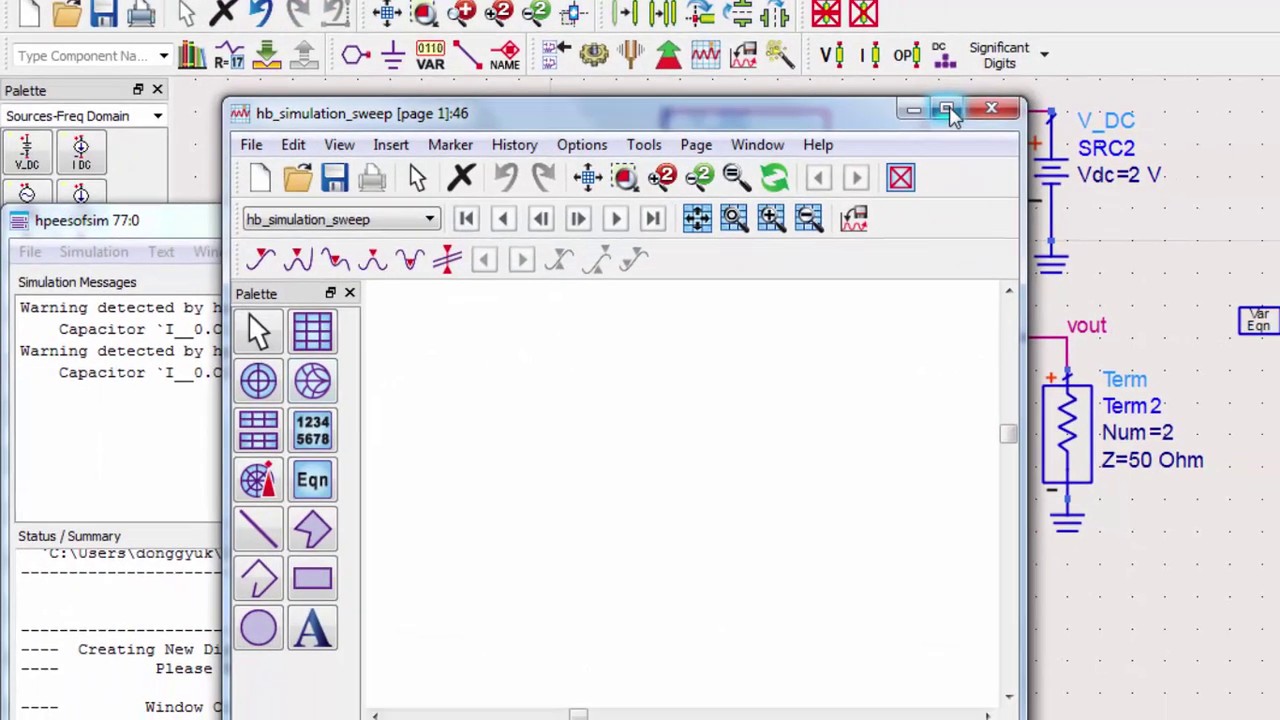
pyautogui.click(947, 110)
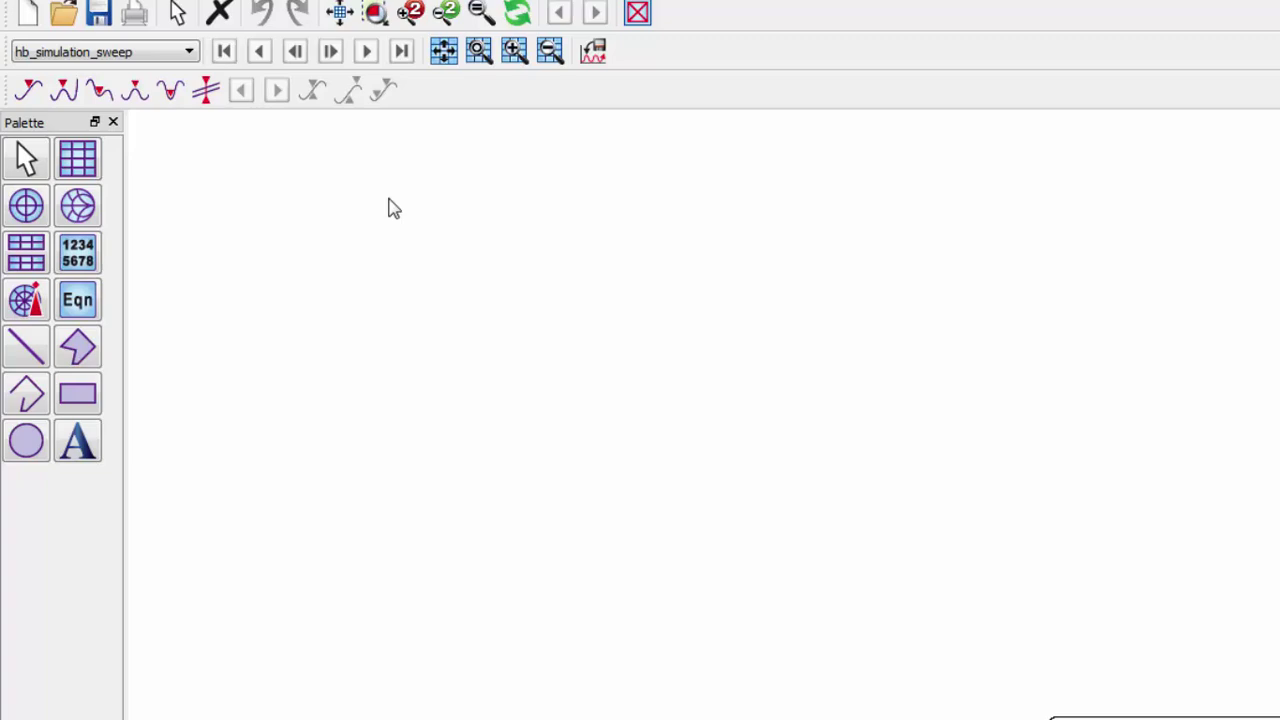
pyautogui.click(88, 166)
pyautogui.click(299, 193)
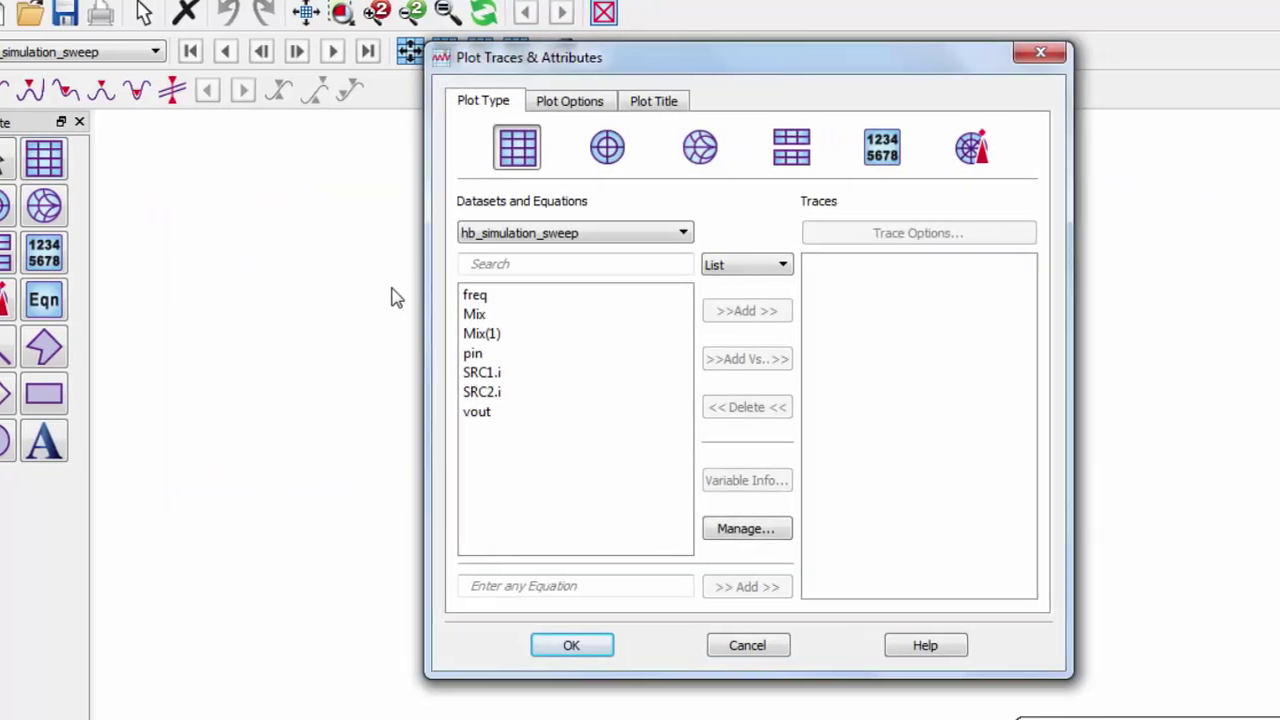
pyautogui.click(540, 420)
pyautogui.click(579, 311)
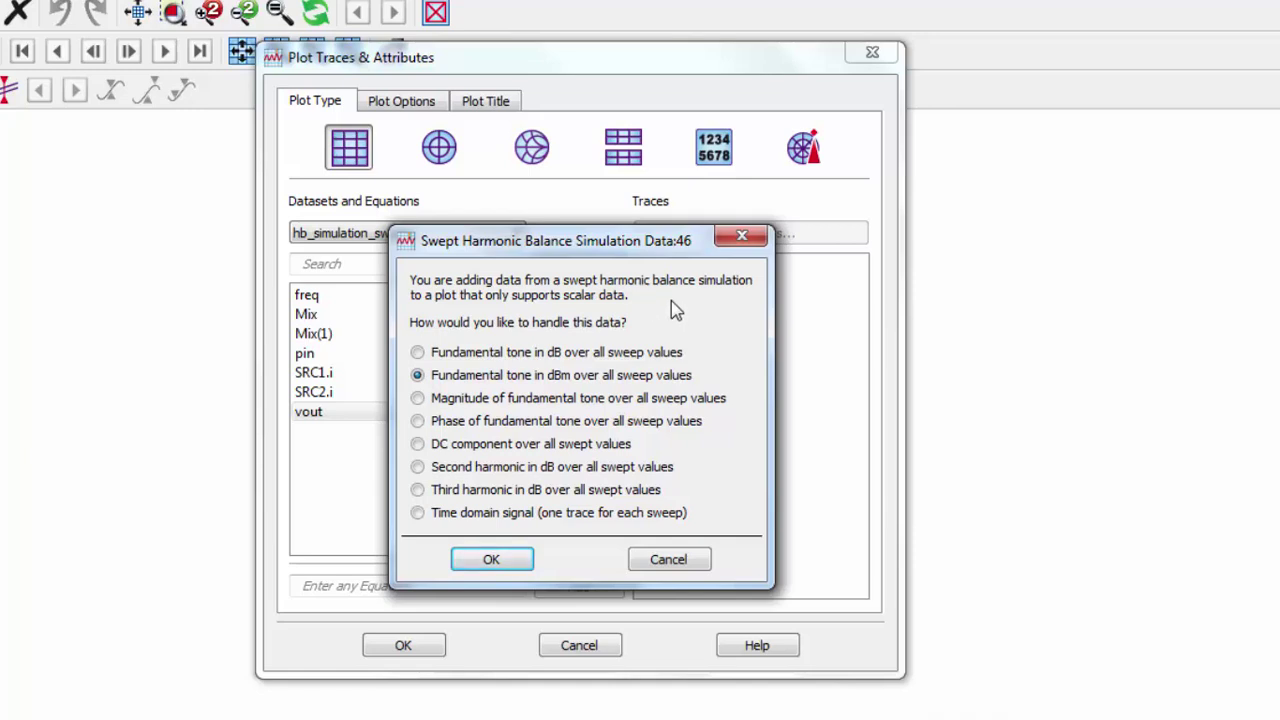
pyautogui.click(492, 562)
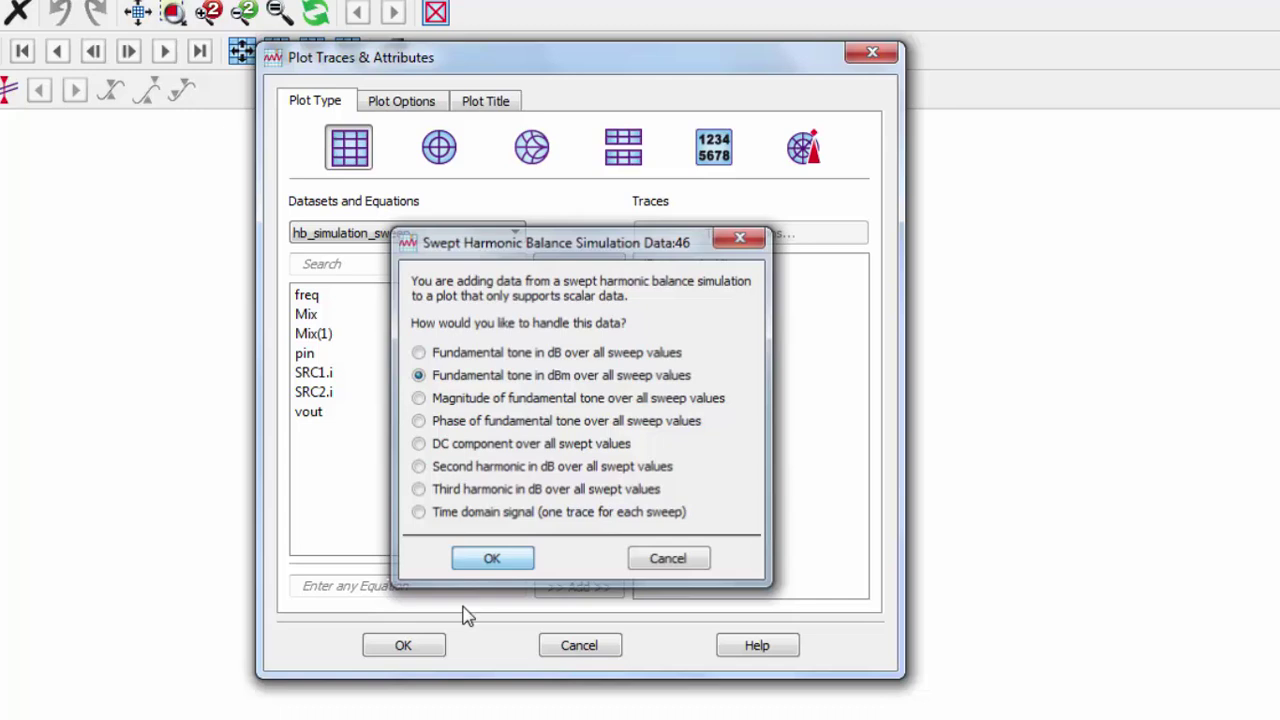
pyautogui.click(405, 646)
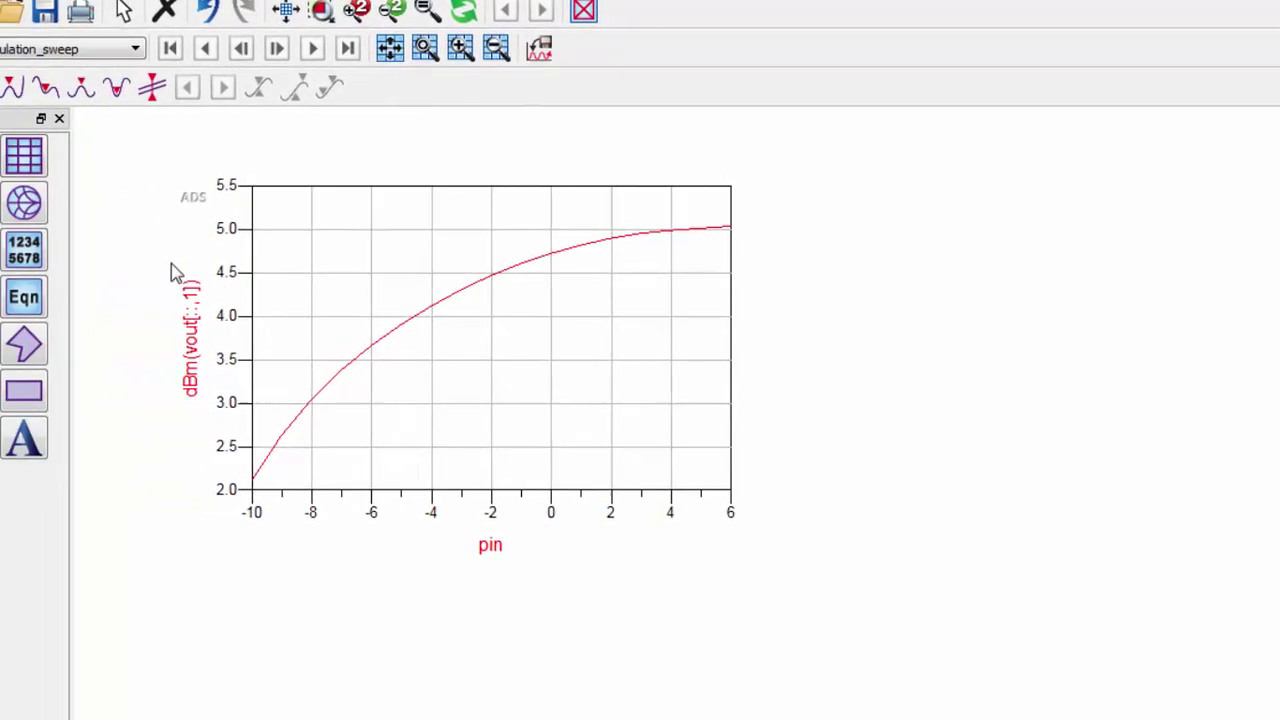
# Place the equation Gain = dBm(vout[::,1]) - pin to the right of the compression plot.
pyautogui.click(86, 298)
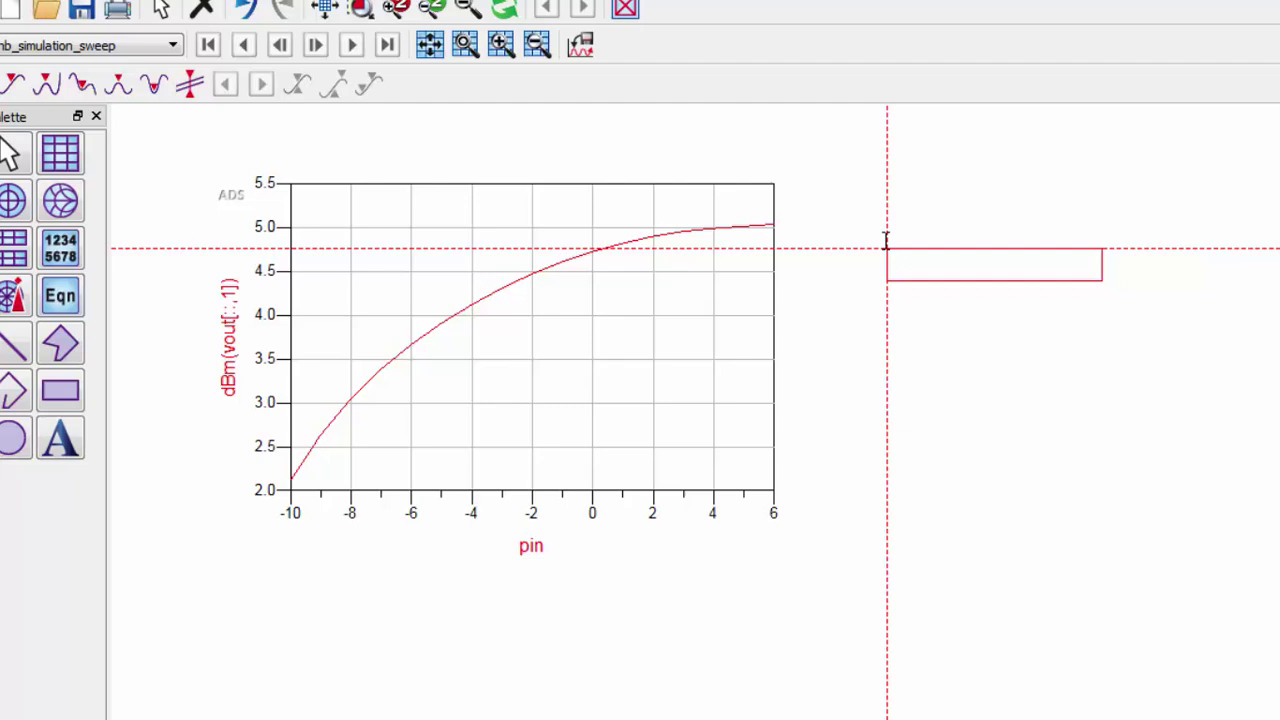
pyautogui.click(900, 243)
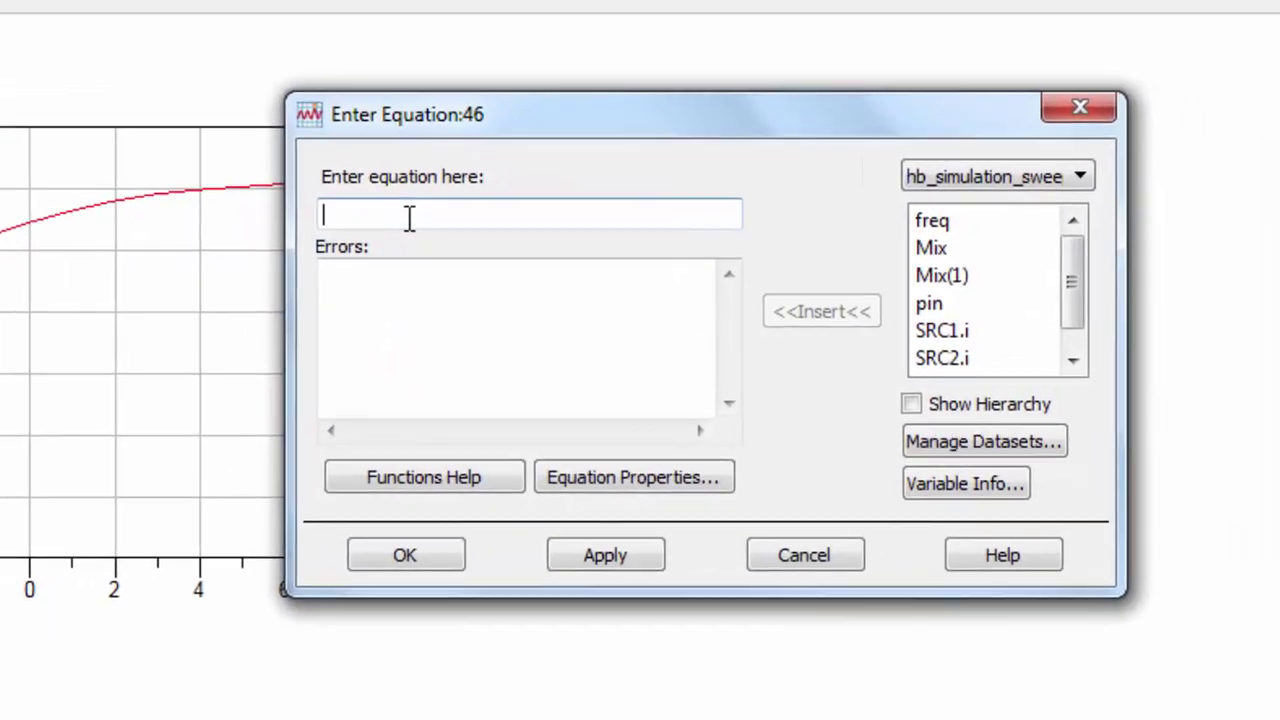
pyautogui.write('Gai')
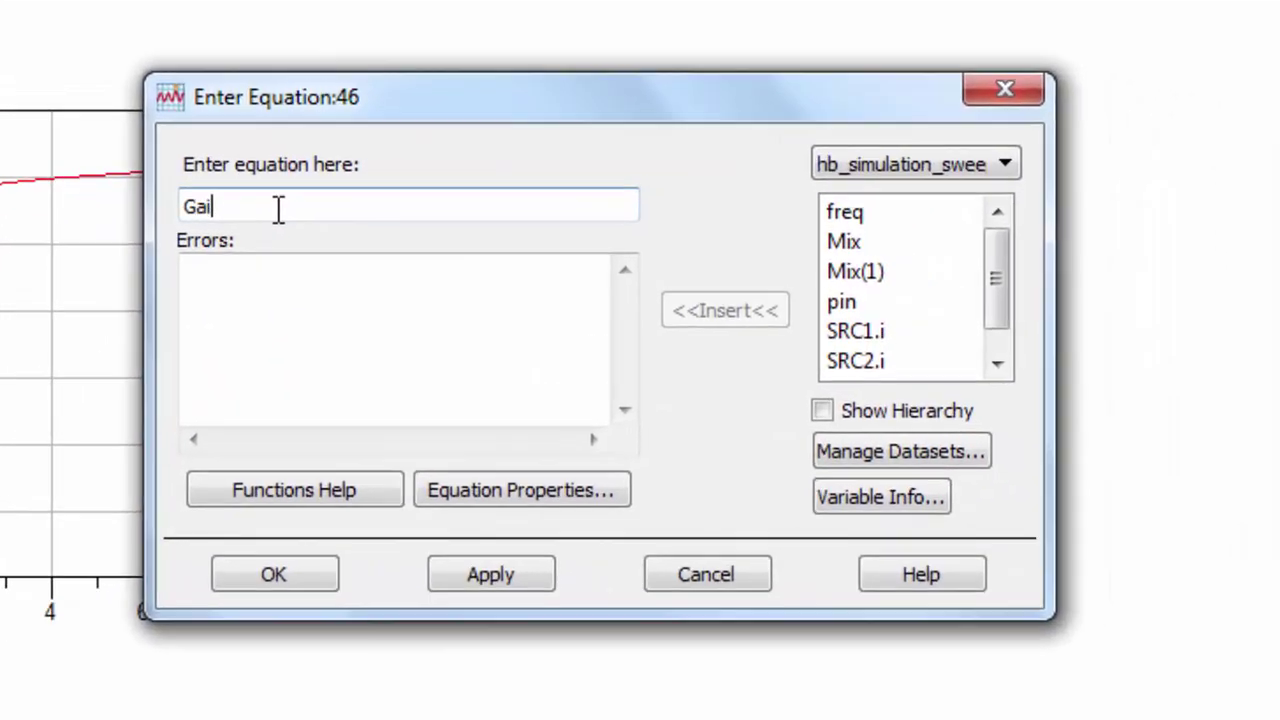
pyautogui.write('n = dBm(')
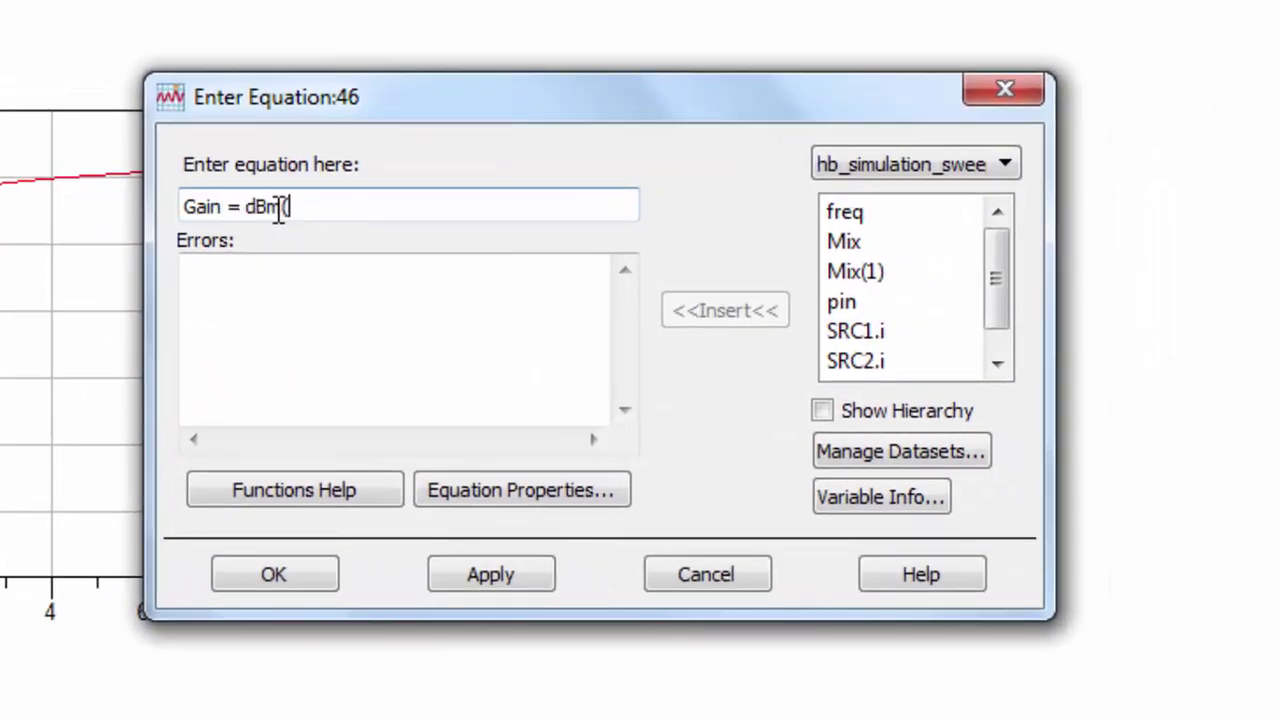
pyautogui.write('vout[::,1])')
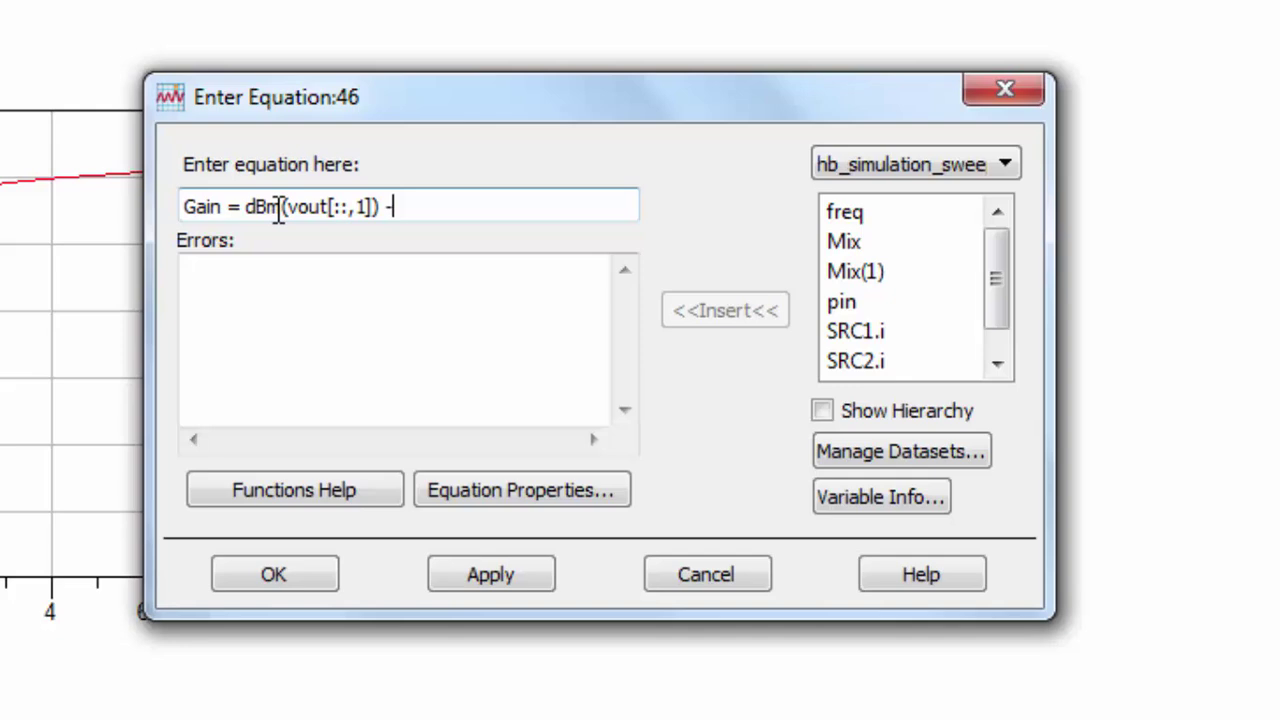
pyautogui.write(' - pin')
pyautogui.click(274, 575)
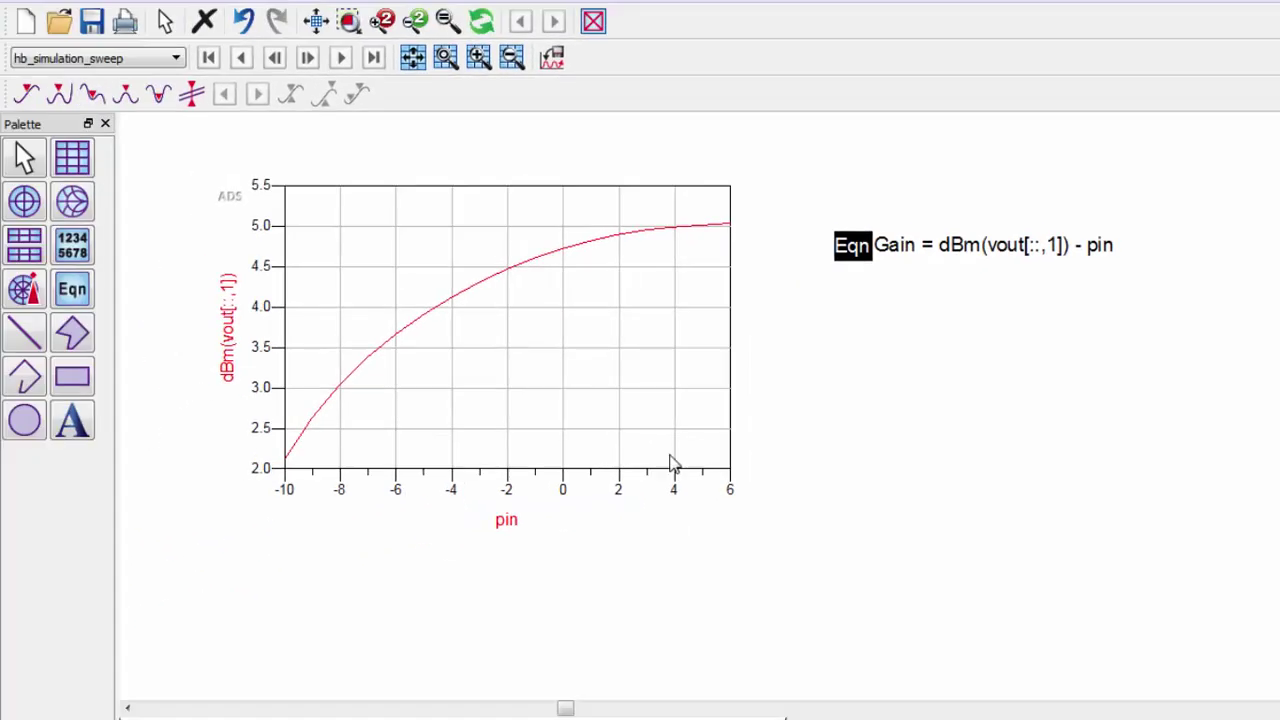
# Add a second rectangular plot of the Gain equation versus pin, taken from the Equations dataset.
pyautogui.click(72, 157)
pyautogui.click(826, 326)
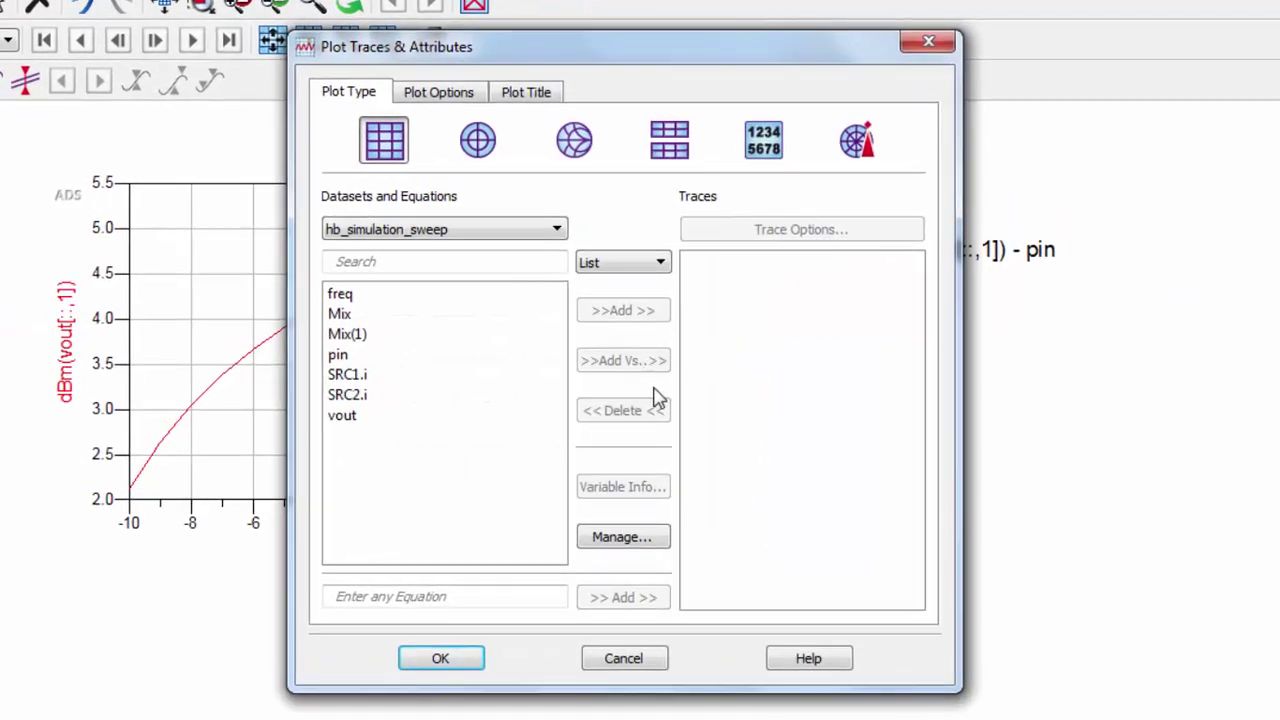
pyautogui.click(432, 229)
pyautogui.click(430, 246)
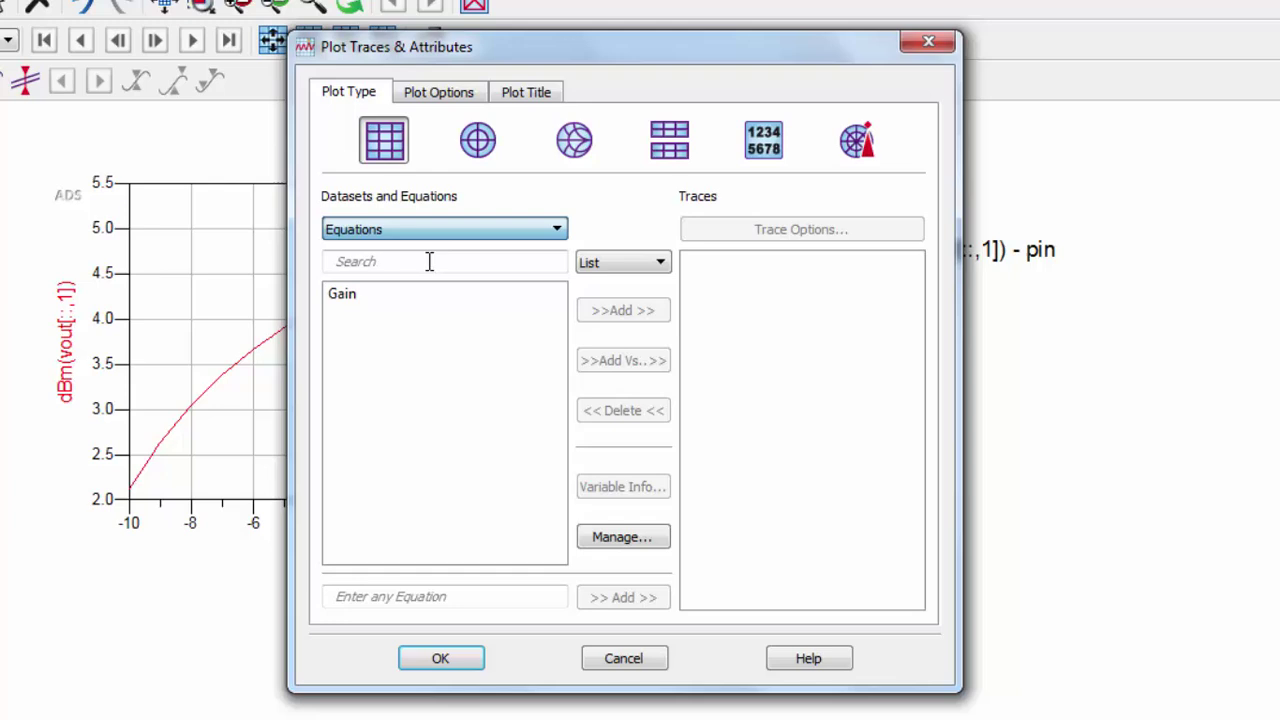
pyautogui.click(420, 295)
pyautogui.click(620, 312)
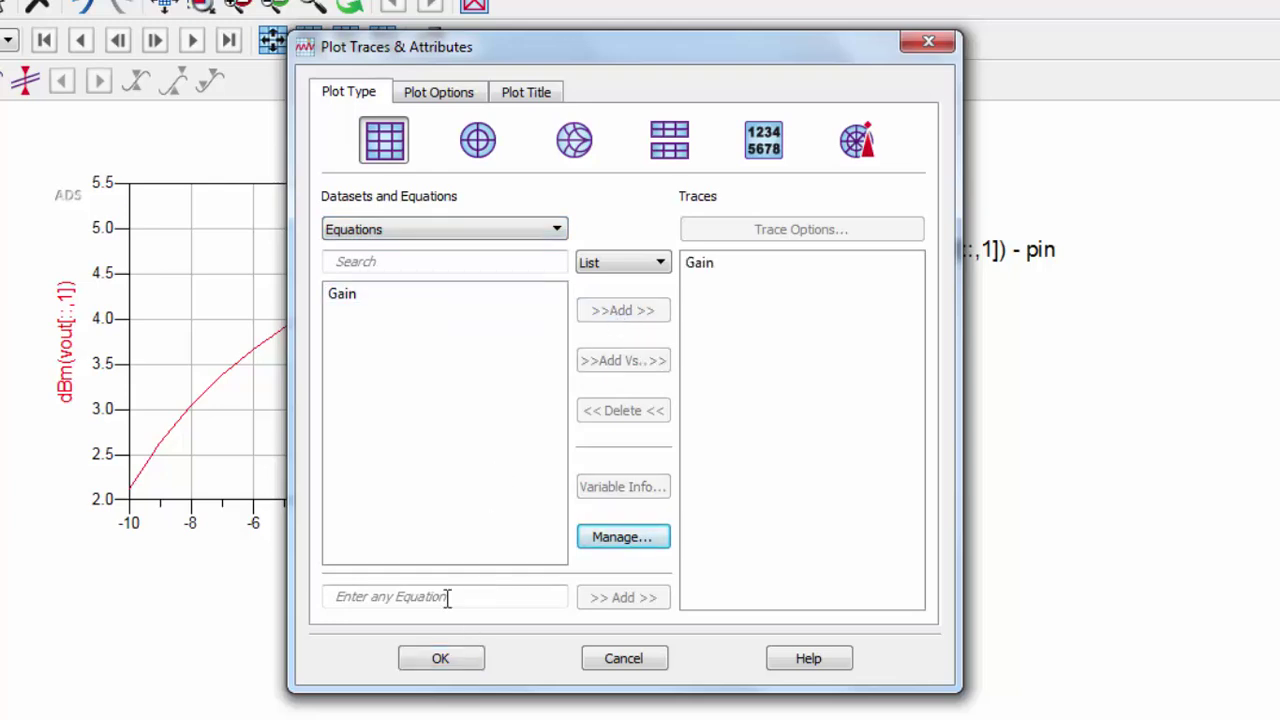
pyautogui.click(440, 658)
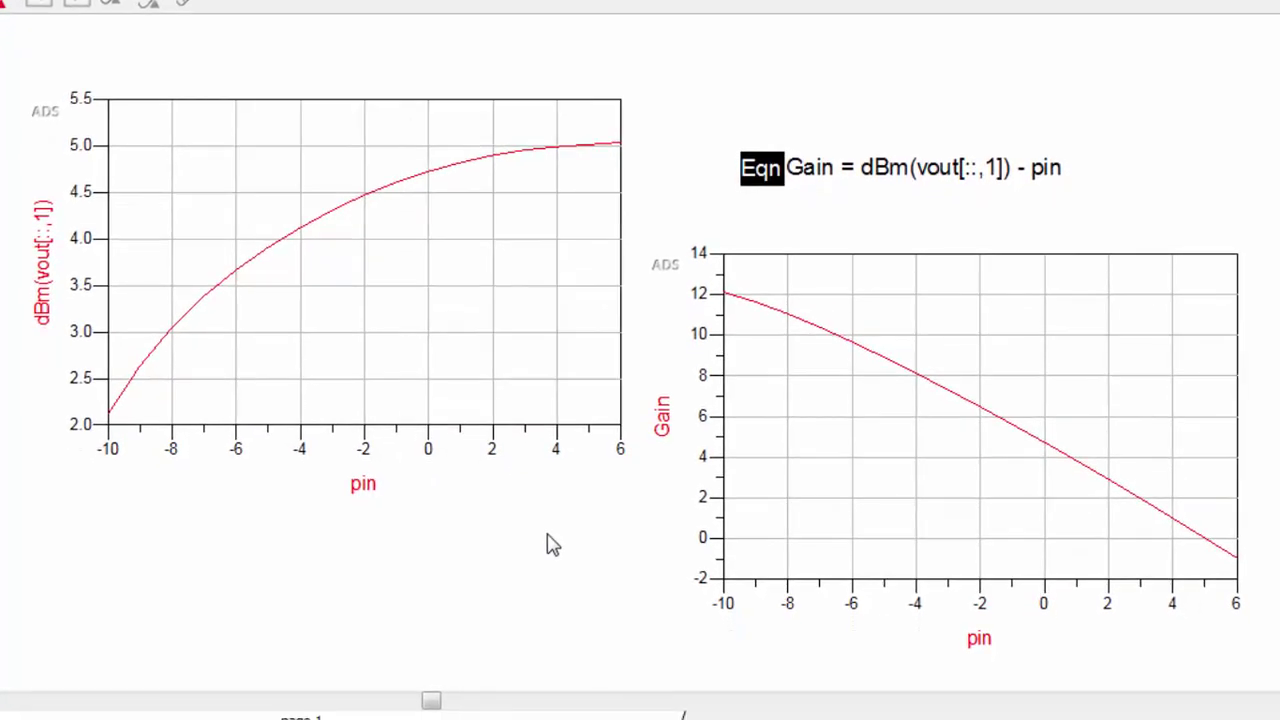